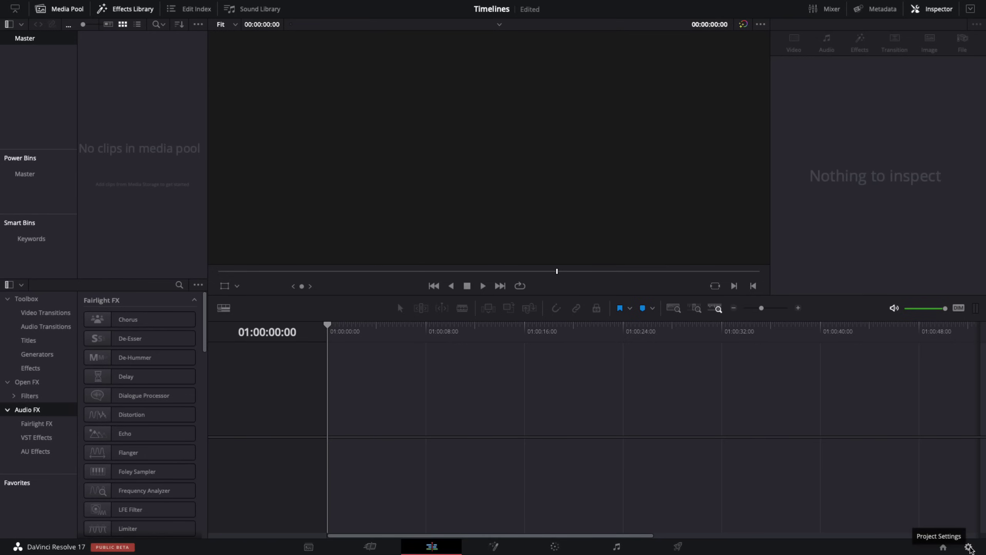
# Step: Review the timeline resolution and frame rate in the project's master settings without changing them
pyautogui.click(970, 547)
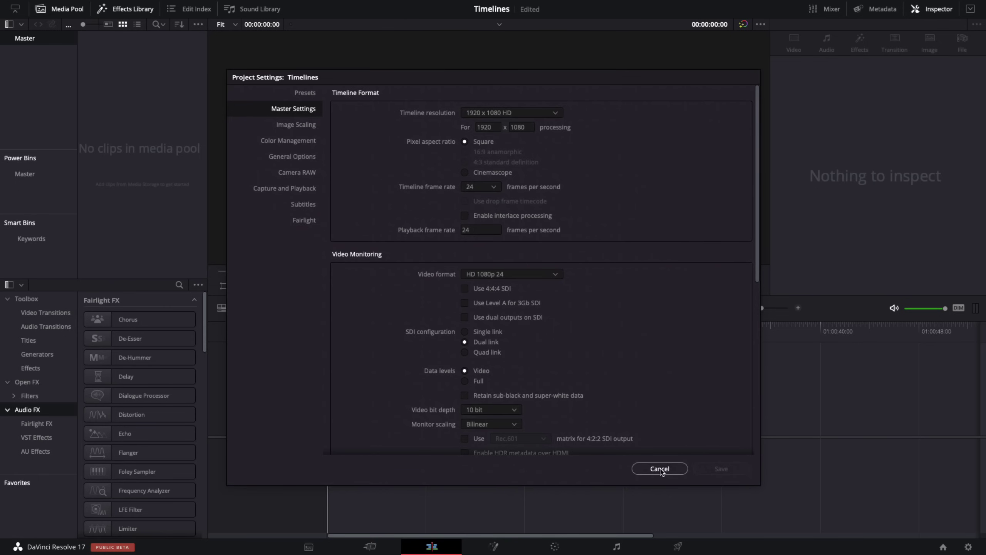
pyautogui.click(659, 468)
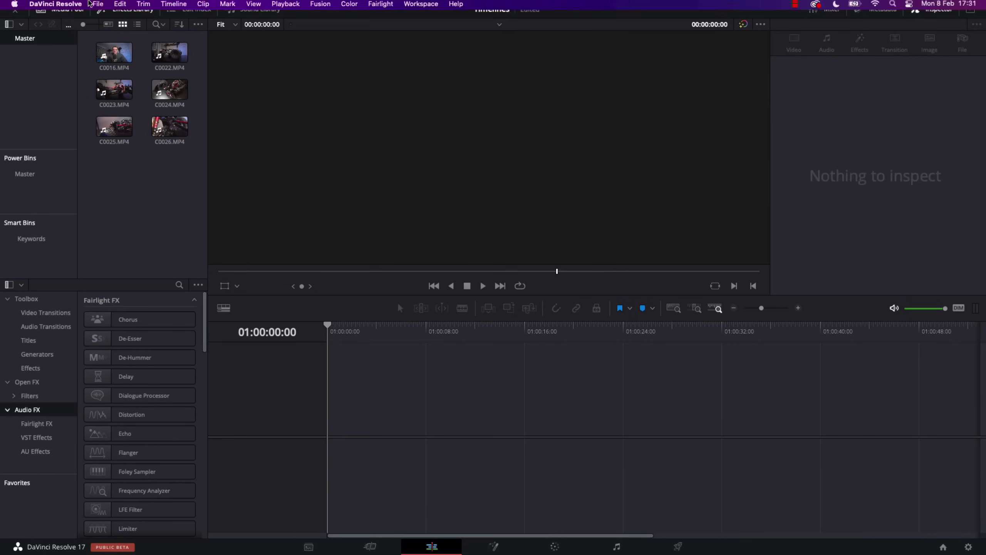
# Step: Create a timeline by placing clip C0025.MP4 at the start of the empty timeline
pyautogui.click(98, 6)
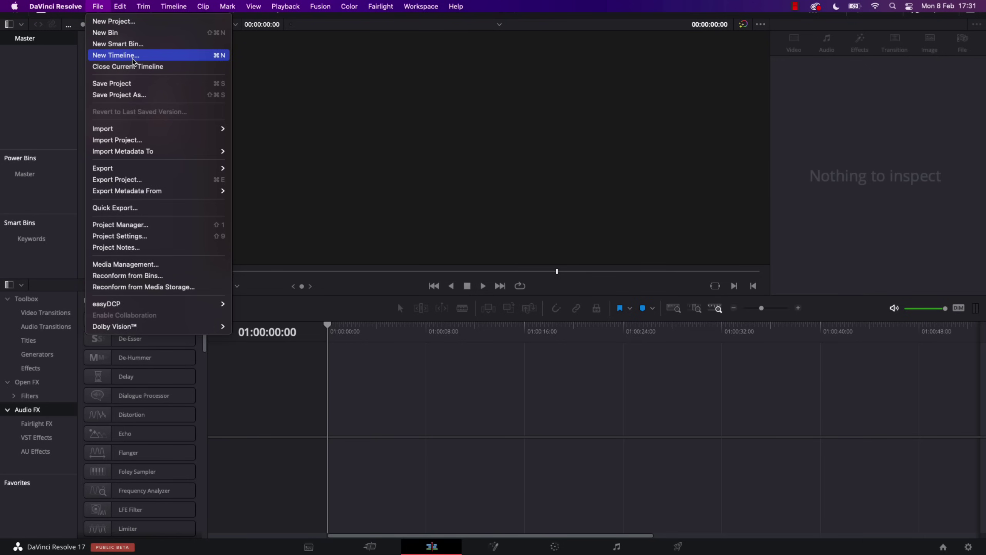
pyautogui.click(355, 67)
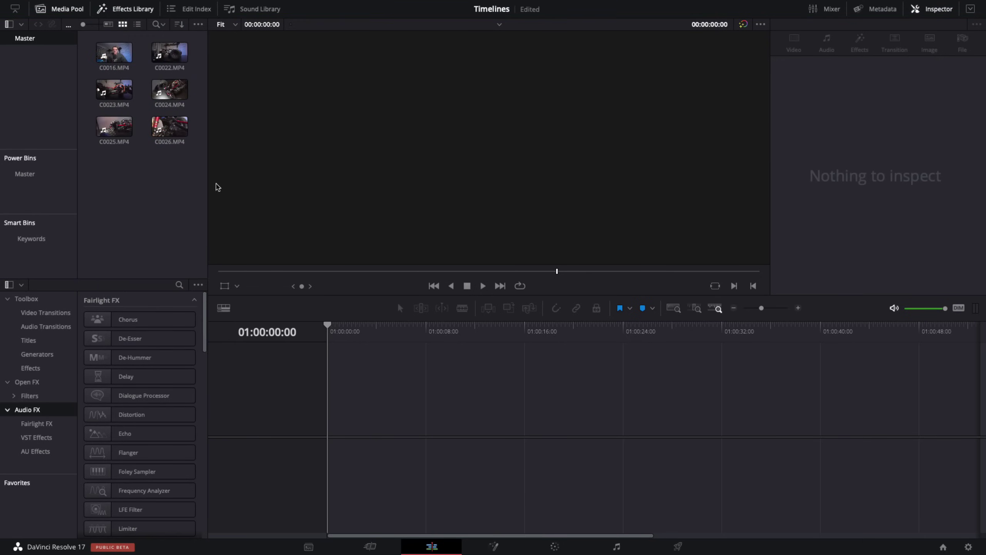
pyautogui.click(112, 130)
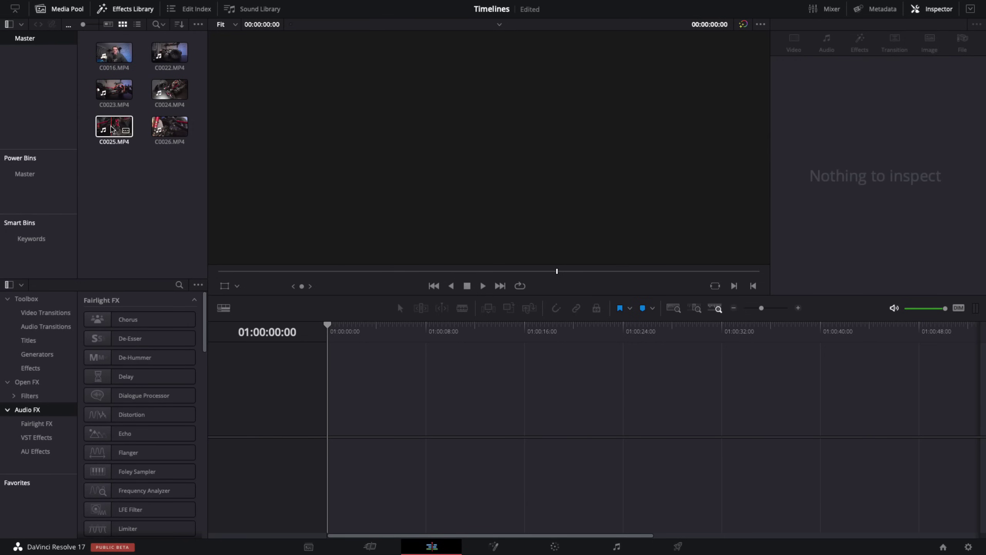
pyautogui.moveTo(112, 129); pyautogui.dragTo(335, 430)
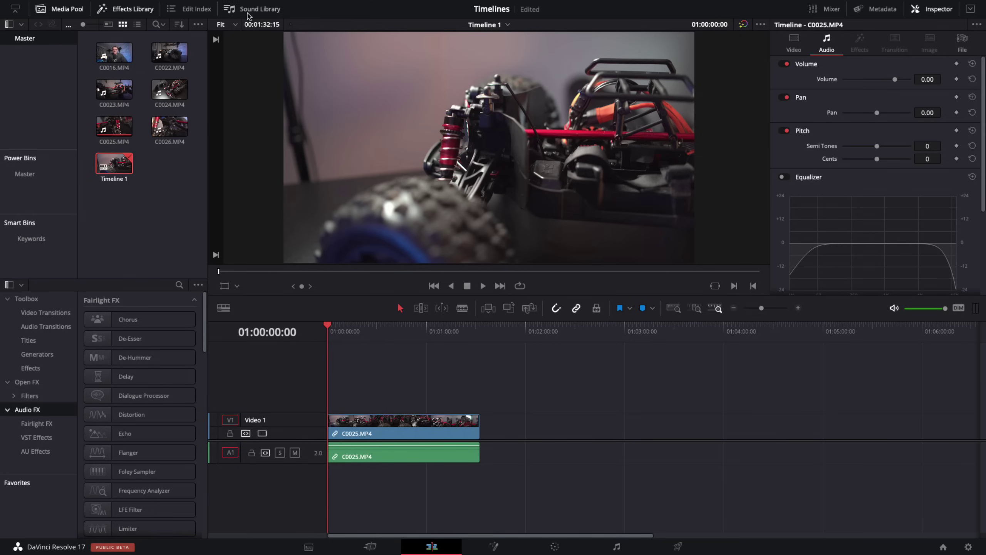
pyautogui.click(198, 202)
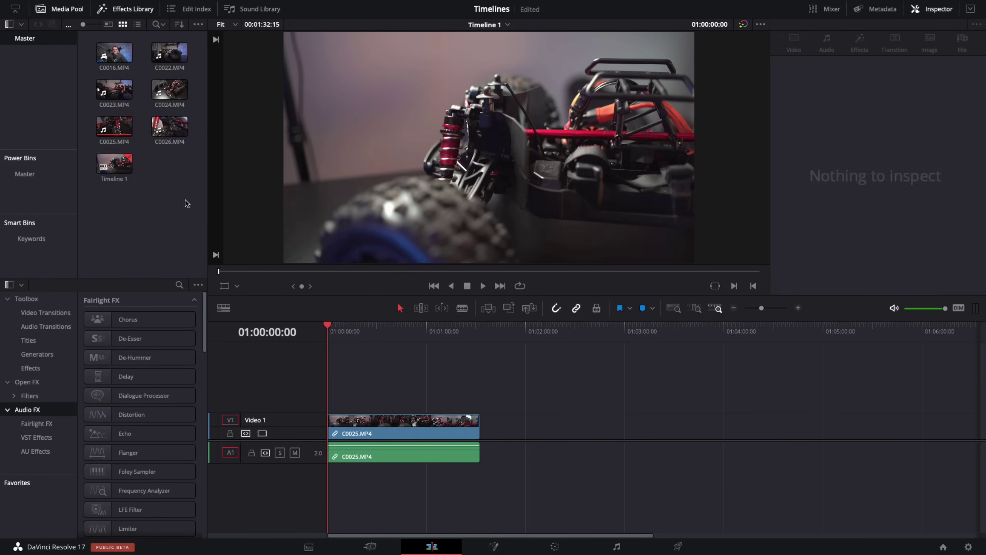
# Step: Rename the new timeline in the media pool to "FirstDraft"
pyautogui.click(116, 183)
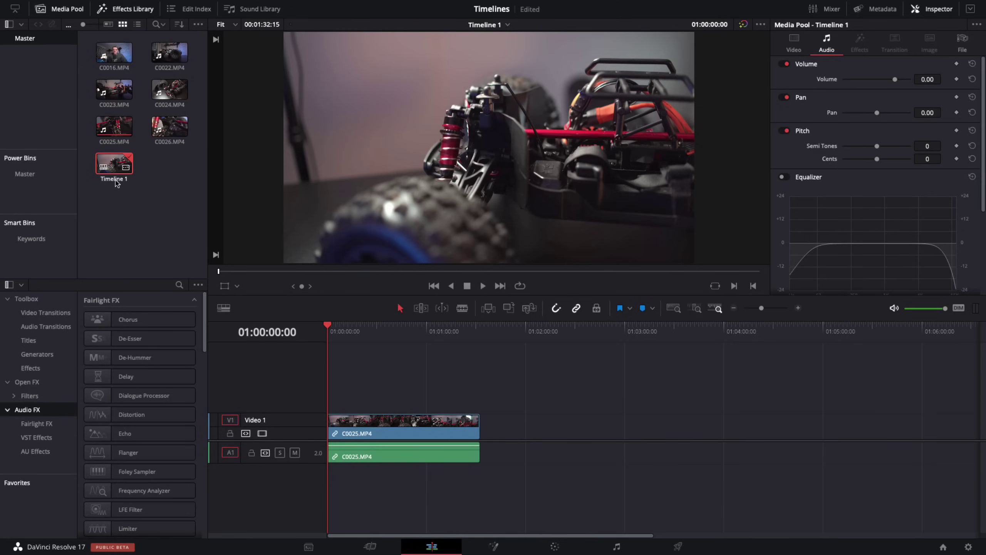
pyautogui.click(117, 182)
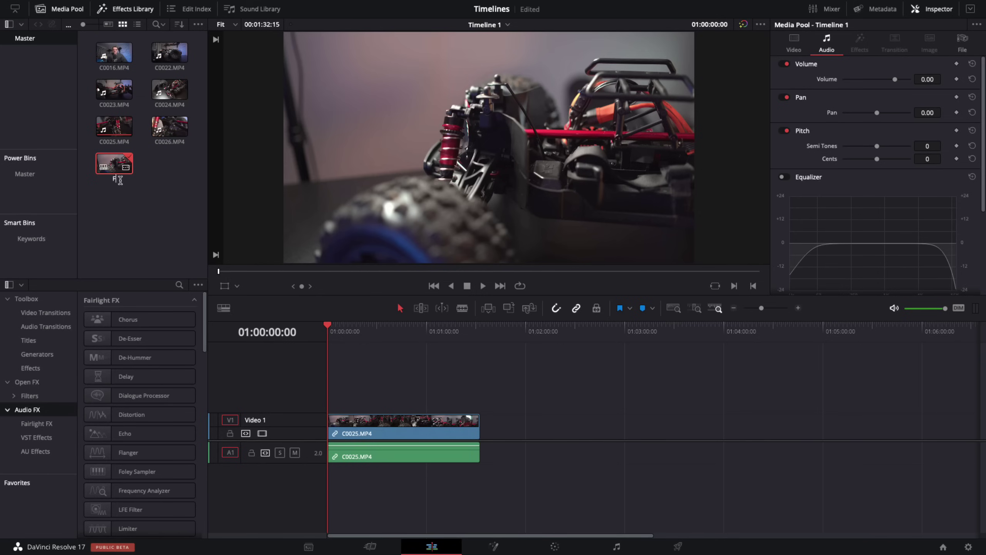
pyautogui.write('irstDraft')
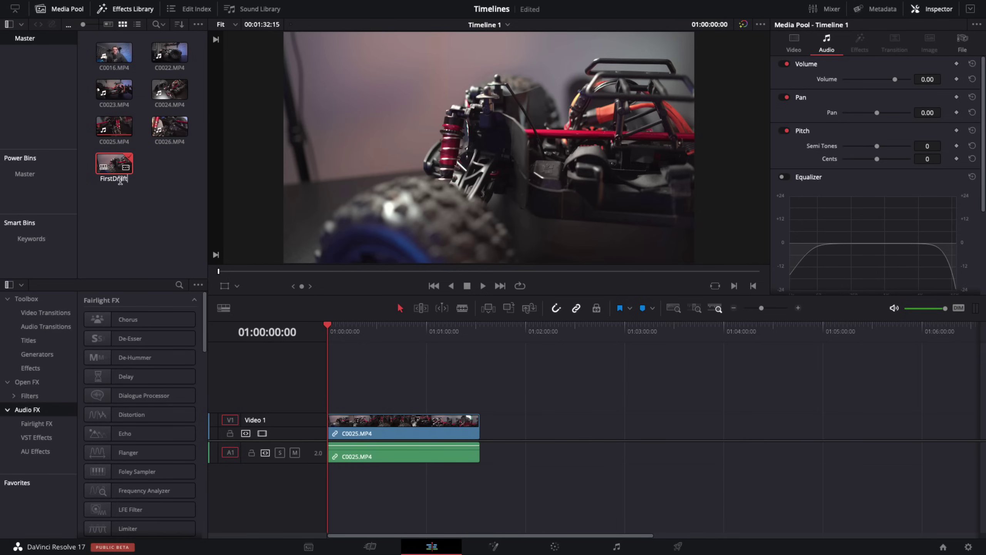
pyautogui.press('Return')
pyautogui.click(146, 210)
pyautogui.click(117, 182)
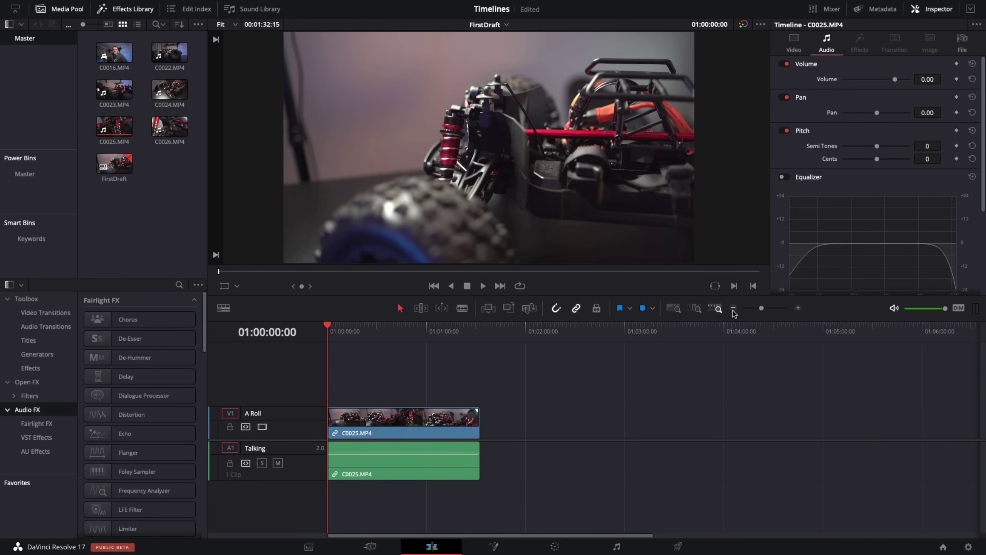
# Step: Examine the FirstDraft timeline at different zoom levels, including full extent and detail zoom around the playhead
pyautogui.click(798, 308)
pyautogui.click(798, 308)
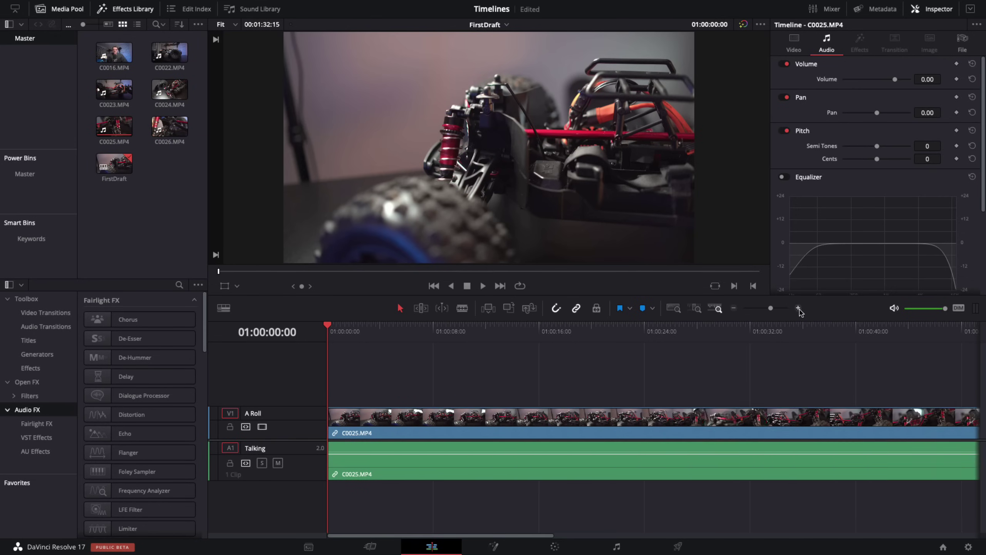
pyautogui.click(734, 308)
pyautogui.click(734, 309)
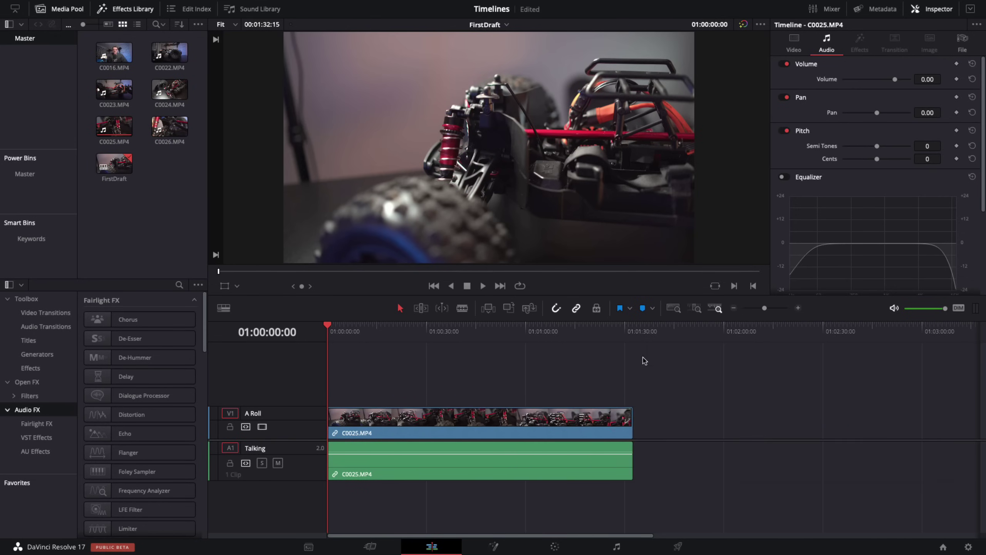
pyautogui.click(675, 309)
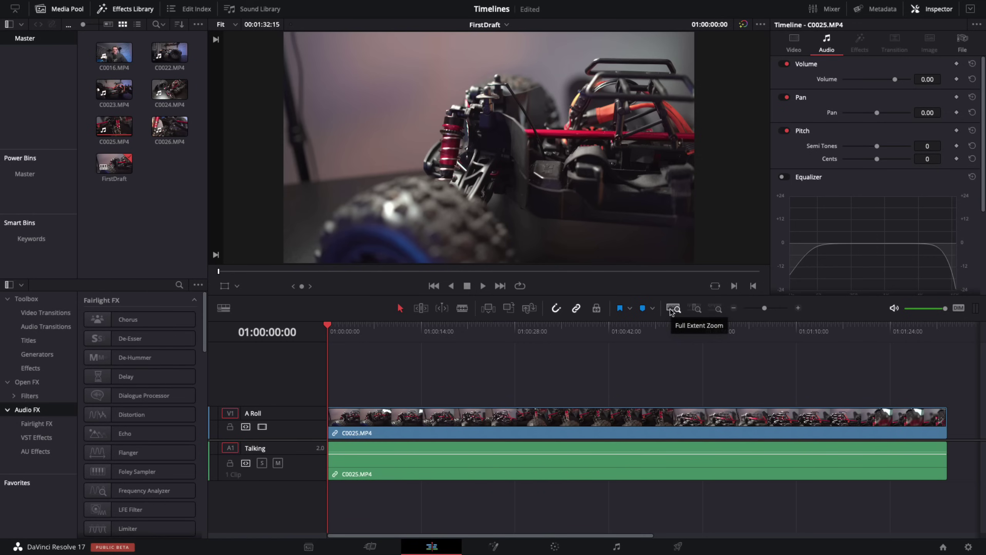
pyautogui.click(698, 311)
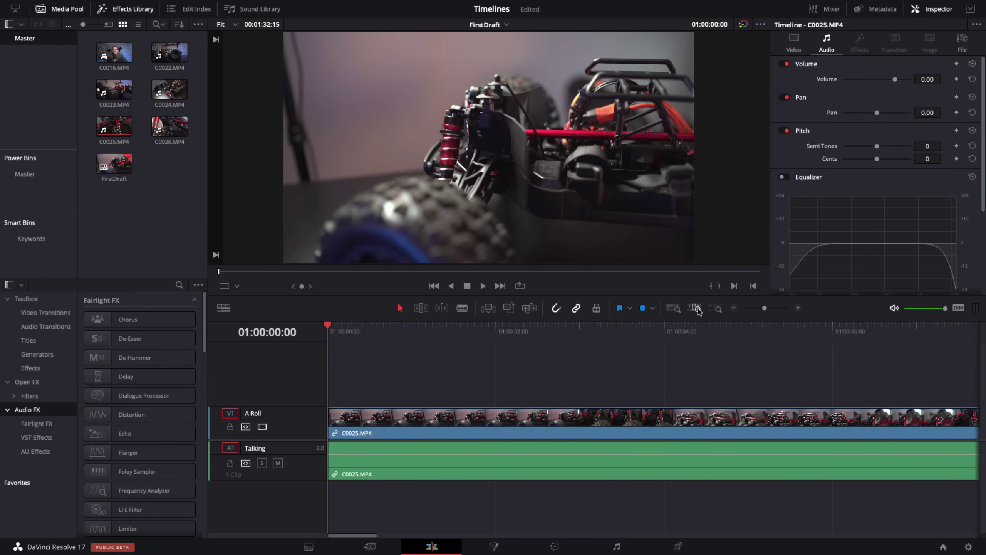
pyautogui.click(520, 331)
pyautogui.click(680, 309)
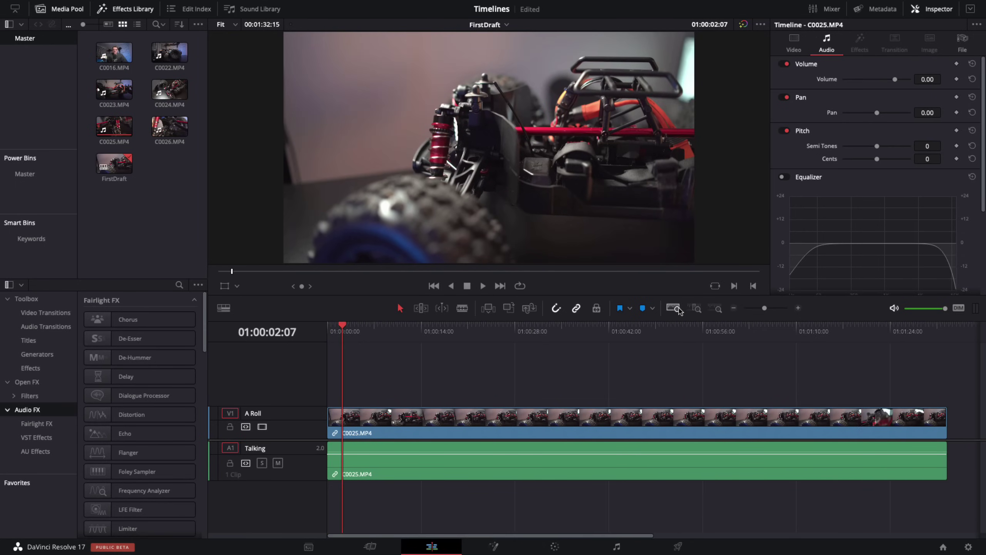
pyautogui.click(694, 310)
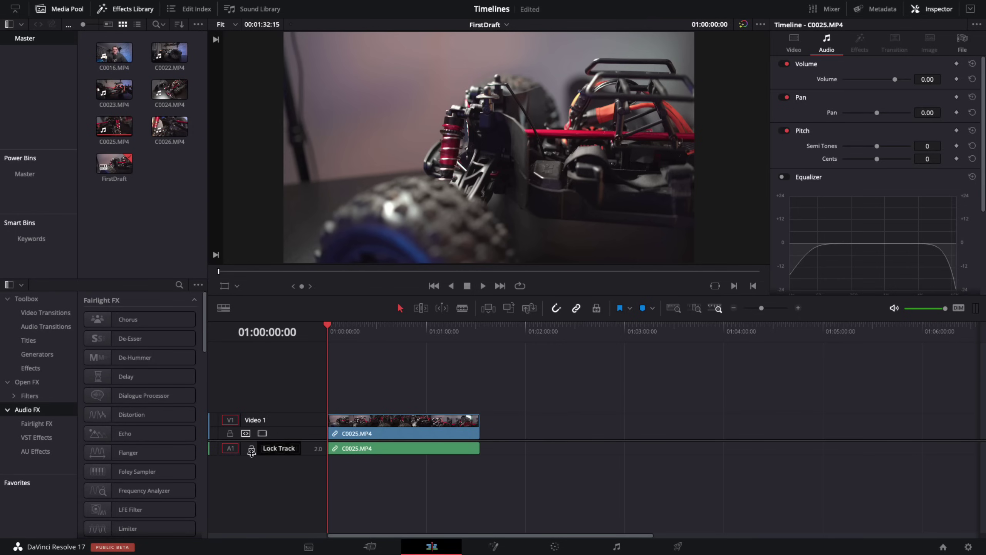
# Step: Enlarge audio track A1, rename the video track to "A Roll" and the audio track to "Talking"
pyautogui.moveTo(250, 454); pyautogui.dragTo(250, 476)
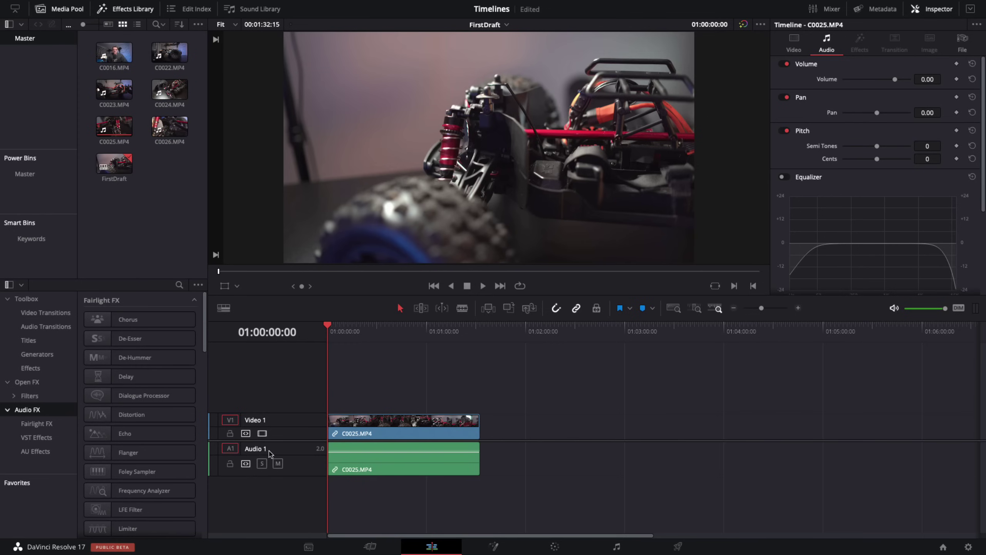
pyautogui.doubleClick(263, 422)
pyautogui.write('A Roll')
pyautogui.press('Return')
pyautogui.doubleClick(254, 449)
pyautogui.write('Talking')
pyautogui.press('Return')
# Step: Add several video tracks above A Roll and several stereo audio tracks below Talking in one operation
pyautogui.rightClick(274, 384)
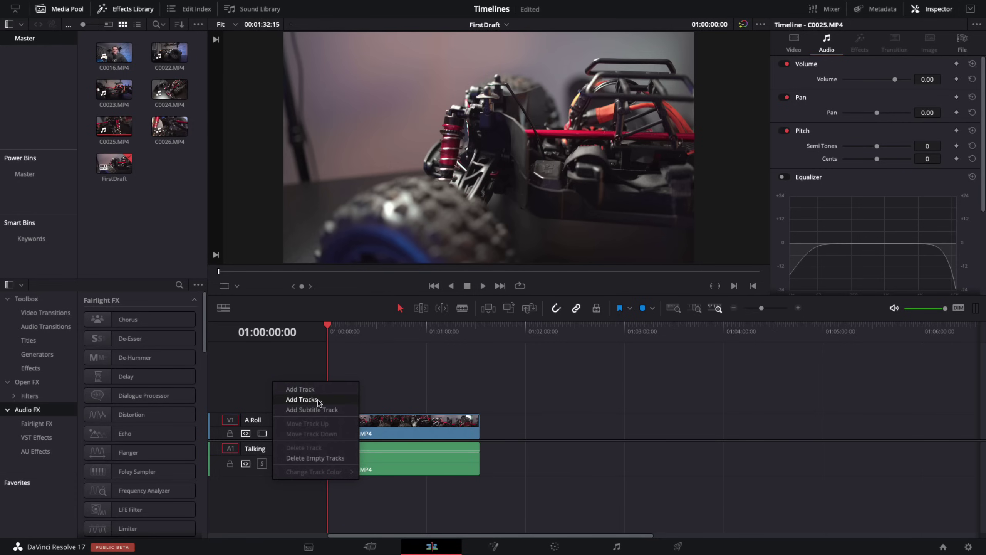
pyautogui.click(301, 399)
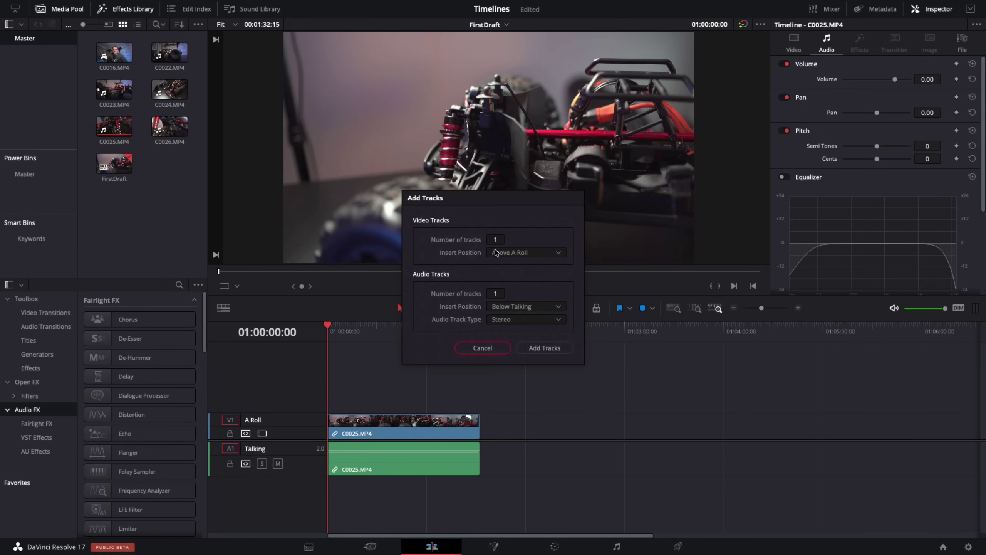
pyautogui.click(496, 240)
pyautogui.click(495, 240)
pyautogui.click(499, 293)
pyautogui.click(544, 348)
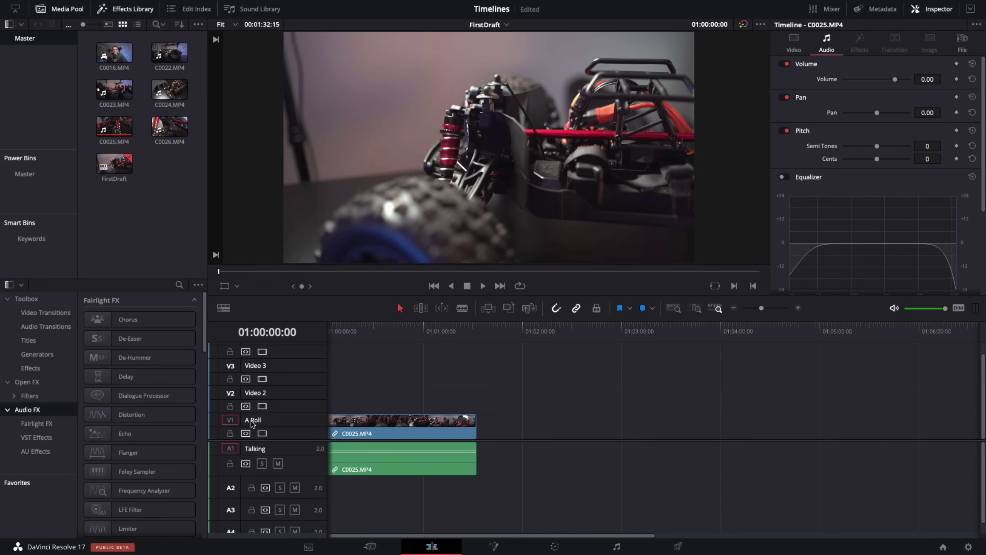
# Step: Rename video track V2 to "B Roll", then enlarge audio track A2 and name it "Music"
pyautogui.doubleClick(256, 393)
pyautogui.write('B Roll')
pyautogui.press('Return')
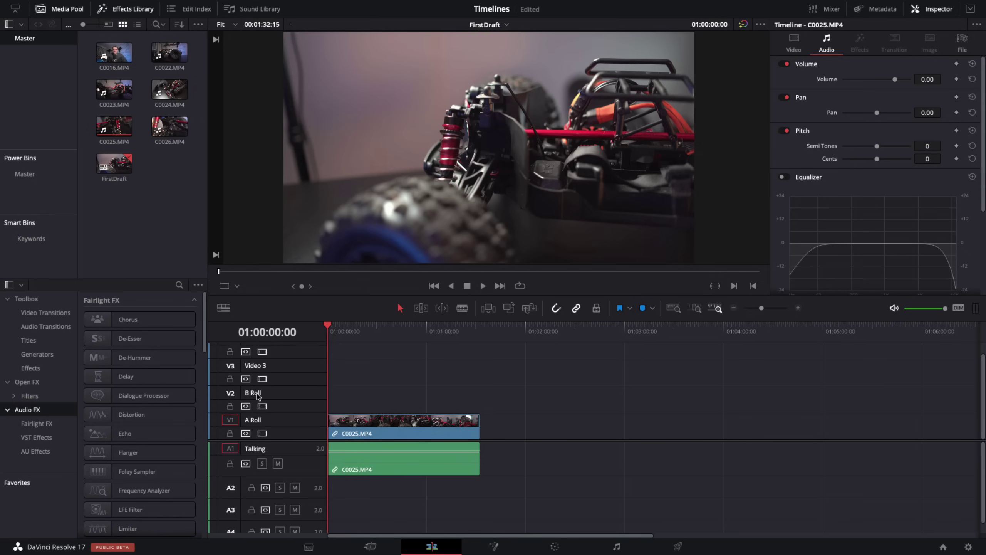
pyautogui.moveTo(242, 497); pyautogui.dragTo(242, 519)
pyautogui.doubleClick(256, 489)
pyautogui.write('Music')
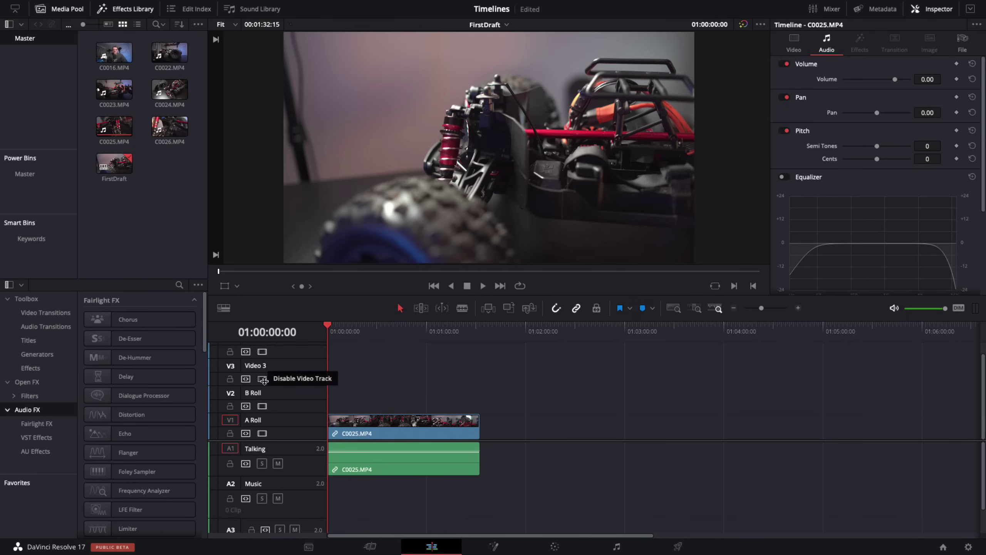
# Step: Move the B Roll track up one level and delete all empty tracks from the timeline
pyautogui.rightClick(275, 398)
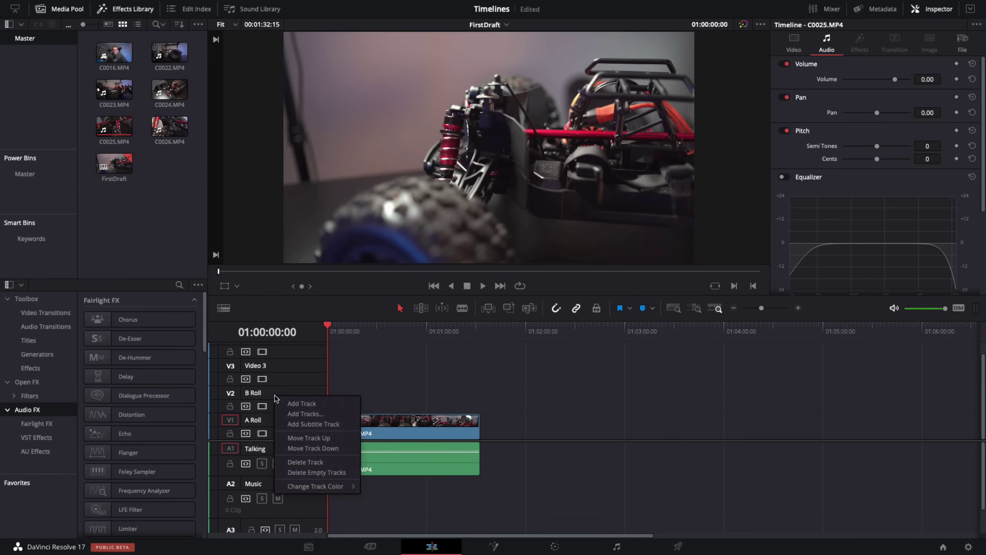
pyautogui.click(310, 438)
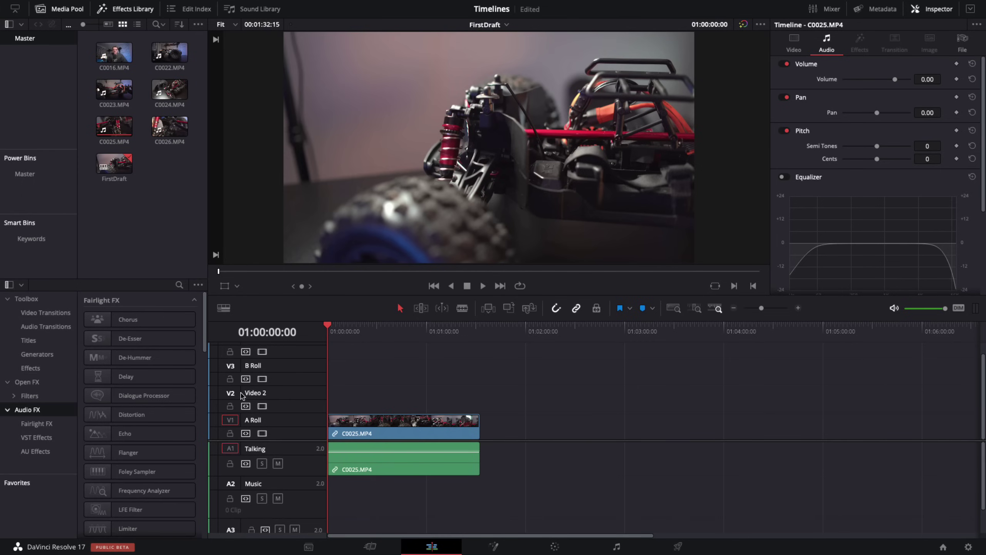
pyautogui.rightClick(279, 396)
pyautogui.rightClick(280, 395)
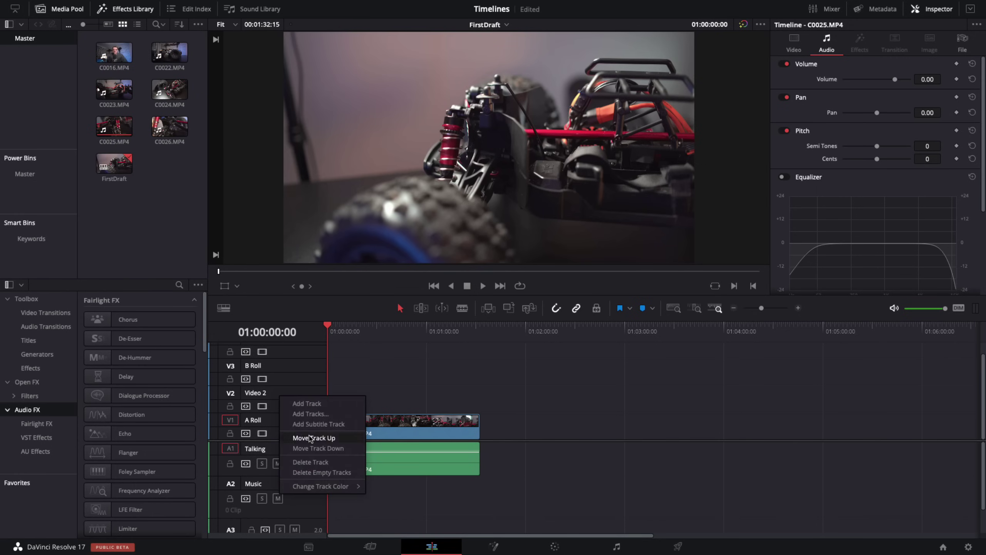
pyautogui.click(314, 472)
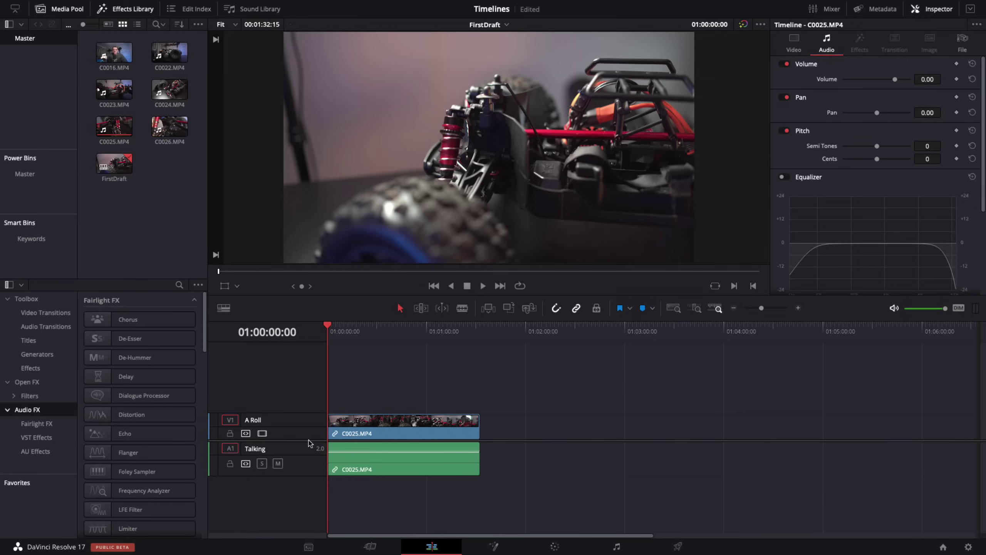
# Step: Try the alternative video and audio clip display styles in the timeline view options, then restore the filmstrip and original waveform views
pyautogui.click(225, 308)
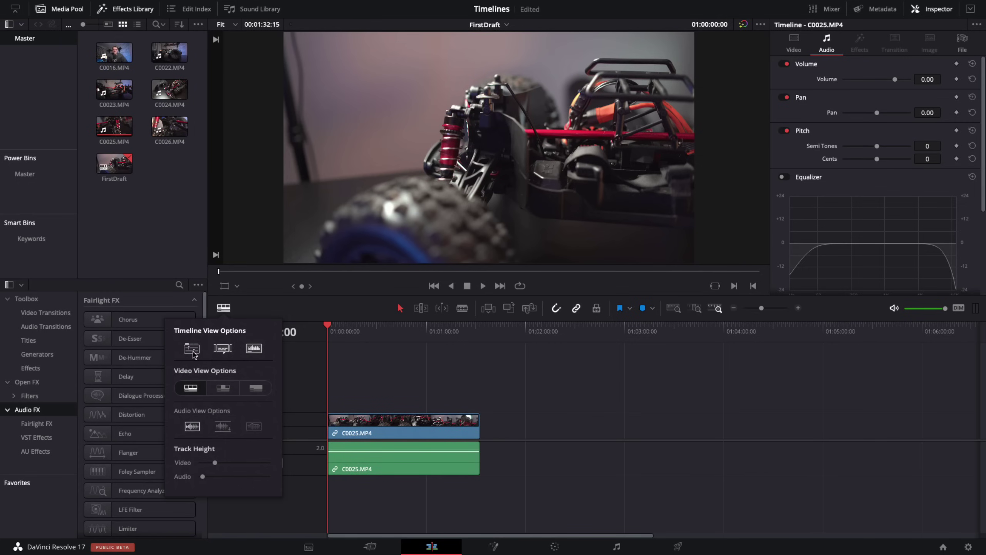
pyautogui.click(220, 350)
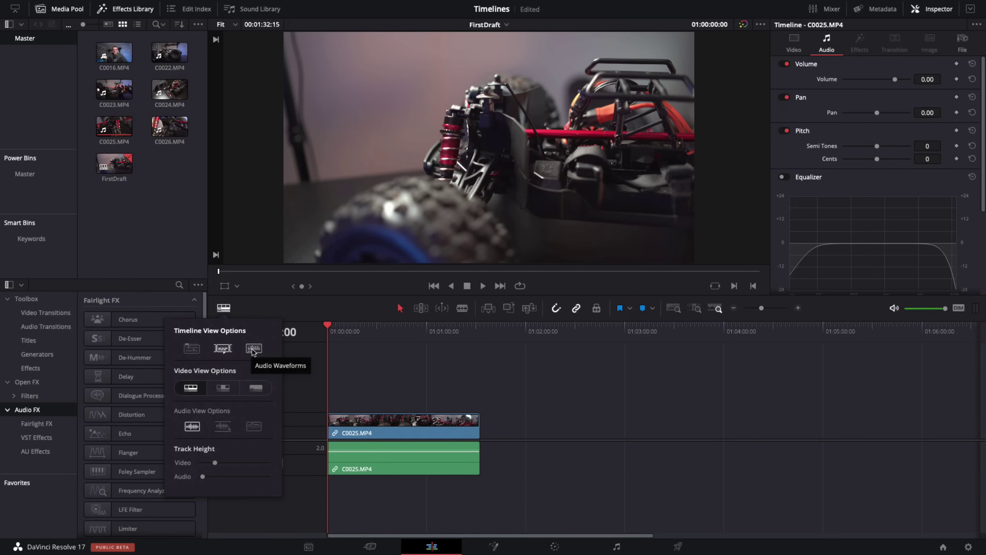
pyautogui.click(253, 349)
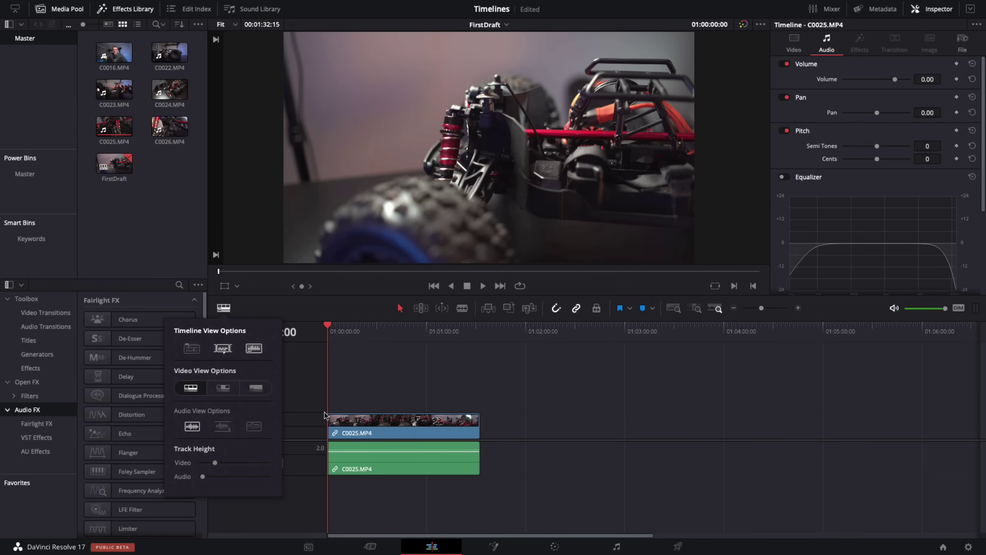
pyautogui.click(223, 388)
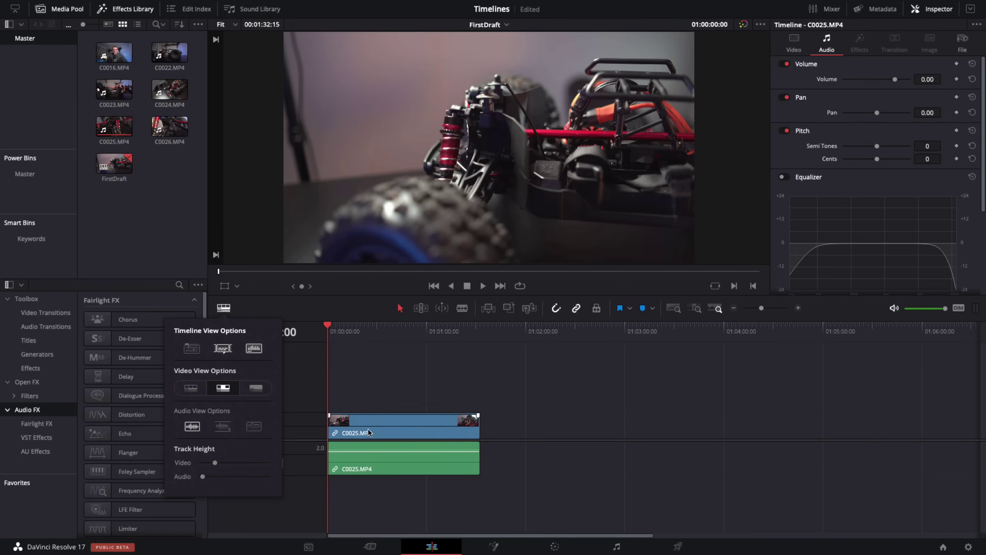
pyautogui.click(256, 388)
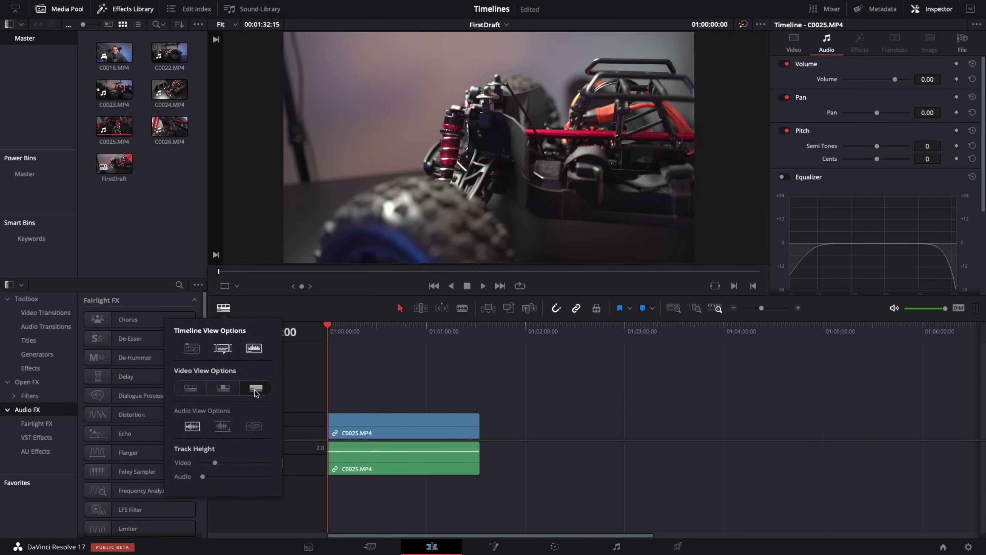
pyautogui.click(191, 388)
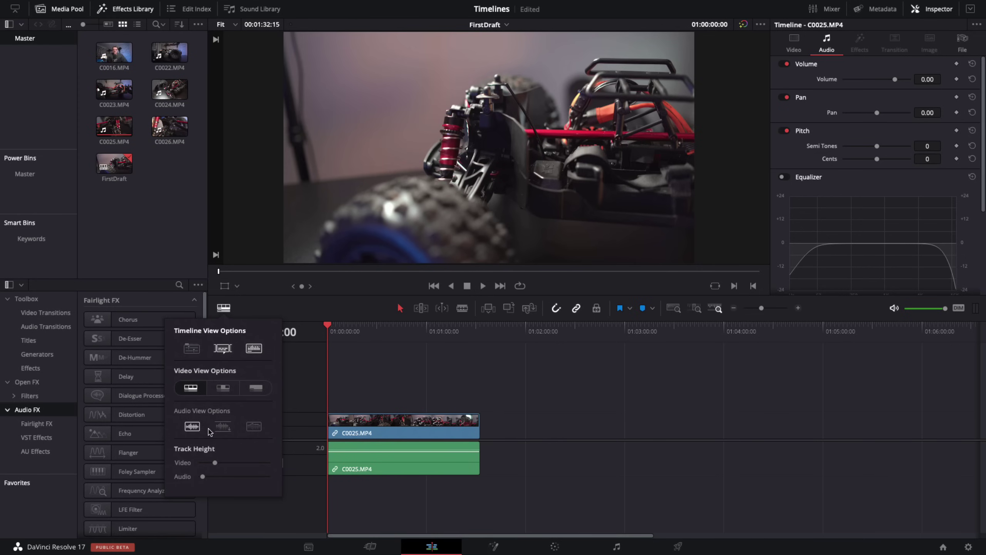
pyautogui.click(223, 426)
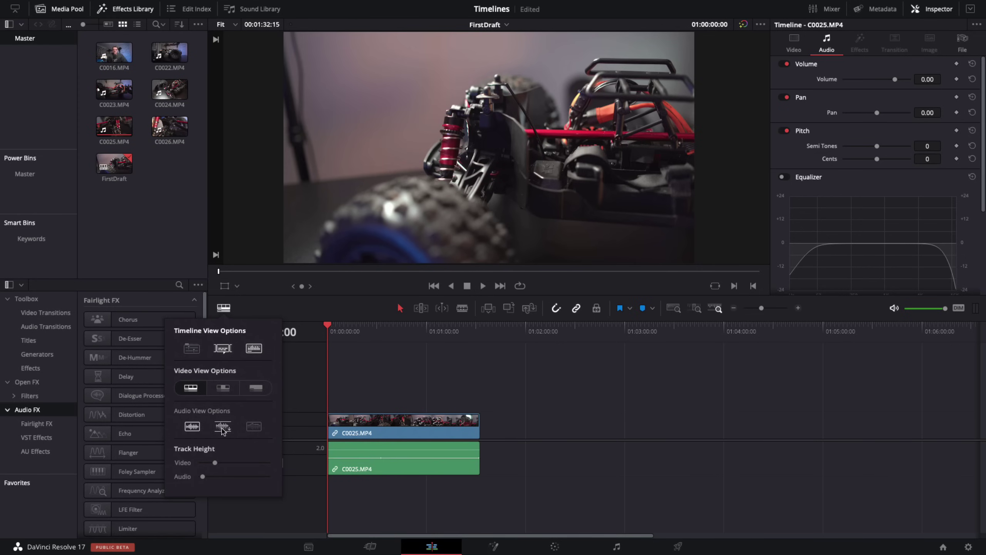
pyautogui.click(190, 432)
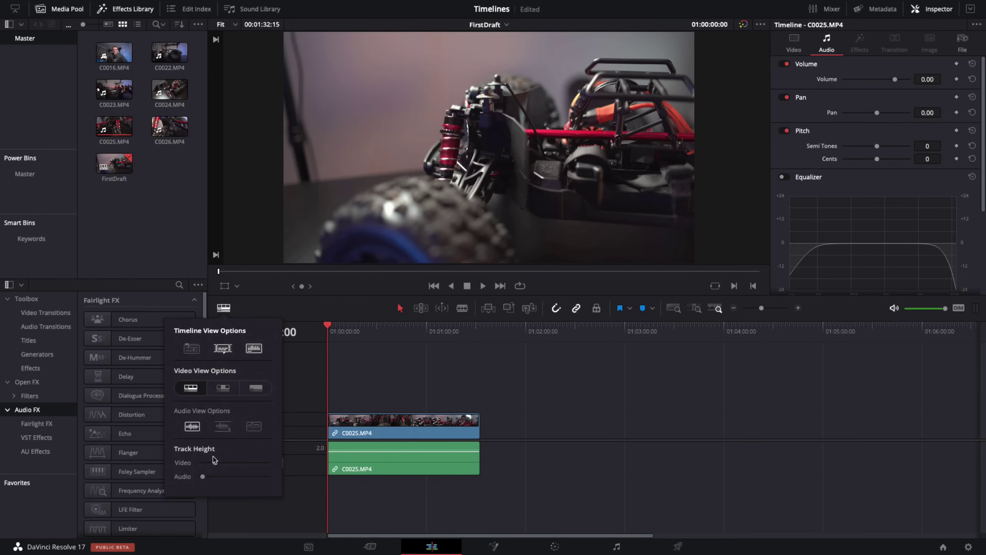
# Step: Increase the video and audio track heights in the timeline view options and close the options
pyautogui.moveTo(216, 465); pyautogui.dragTo(212, 479)
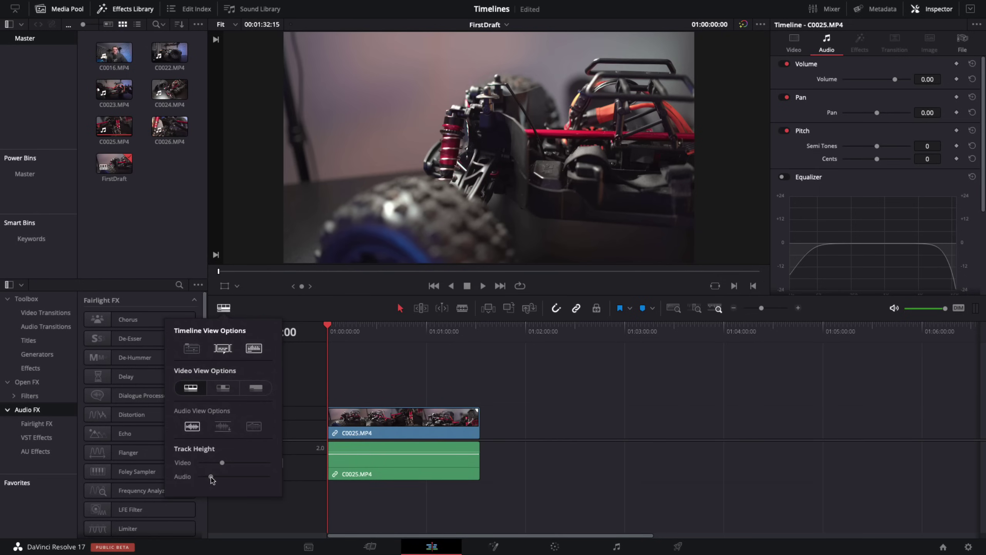
pyautogui.click(230, 309)
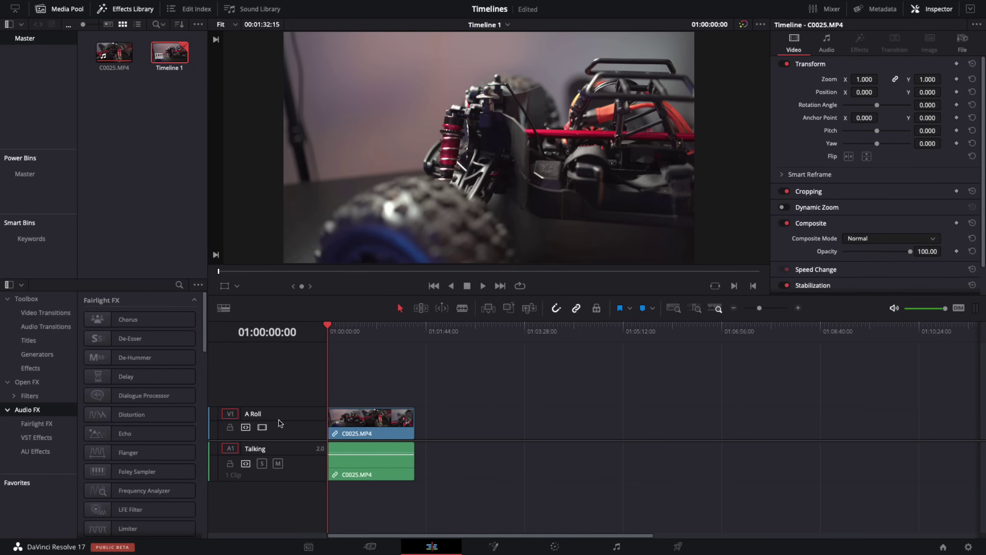
# Step: Lock the A Roll track, play the timeline for about two seconds, and unlock the track again
pyautogui.click(230, 428)
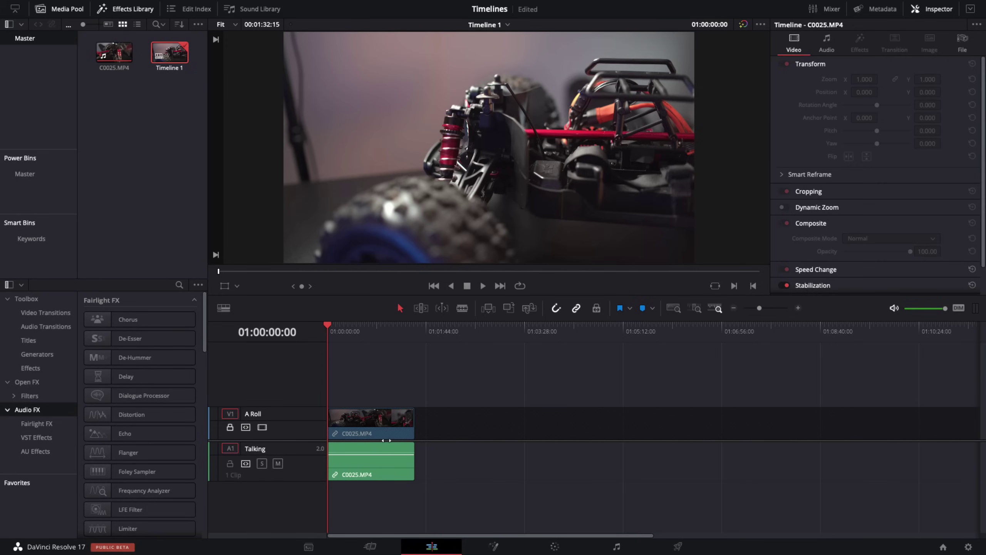
pyautogui.press('space')
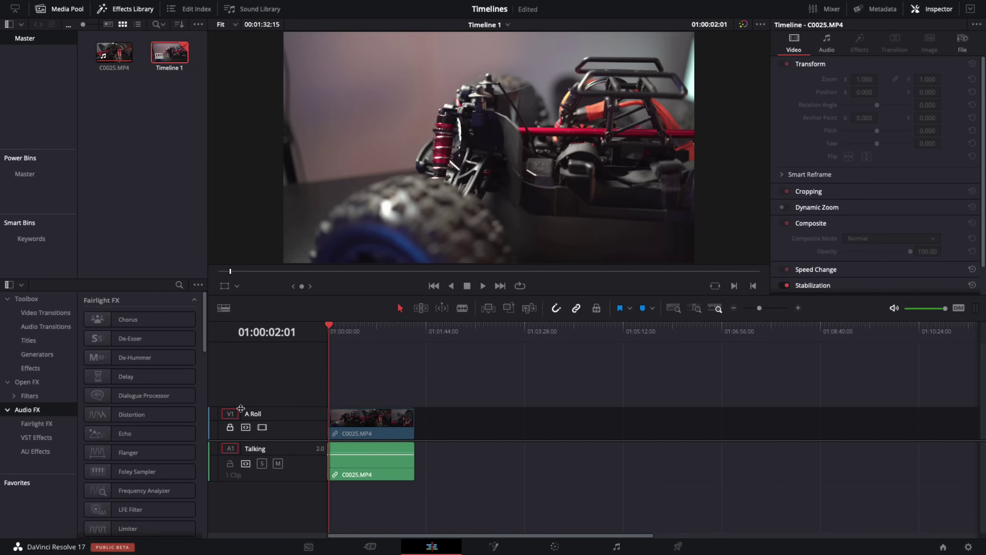
pyautogui.click(246, 427)
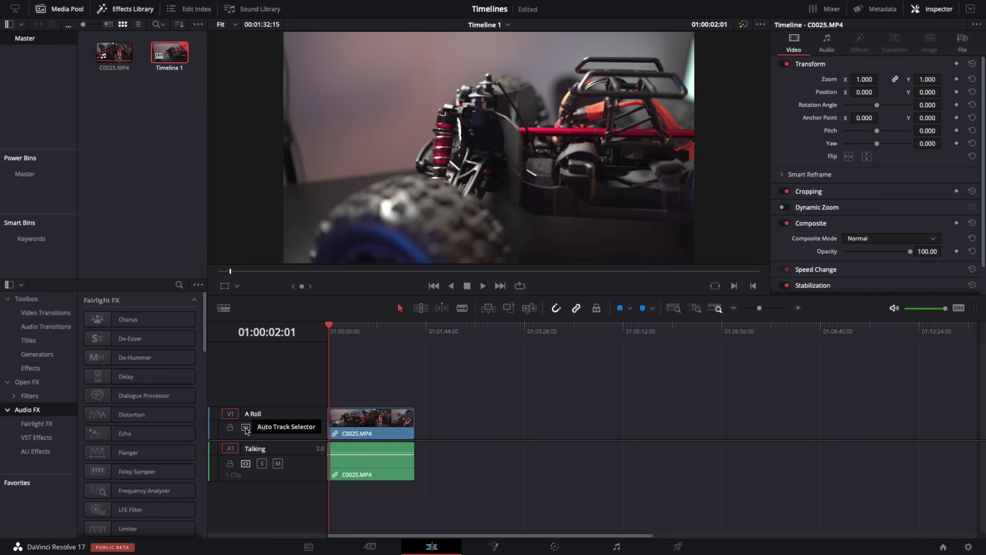
# Step: Import ES_Beyond Elysium - Wellmess.wav into the media pool and place it on a new audio track below Talking
pyautogui.rightClick(154, 156)
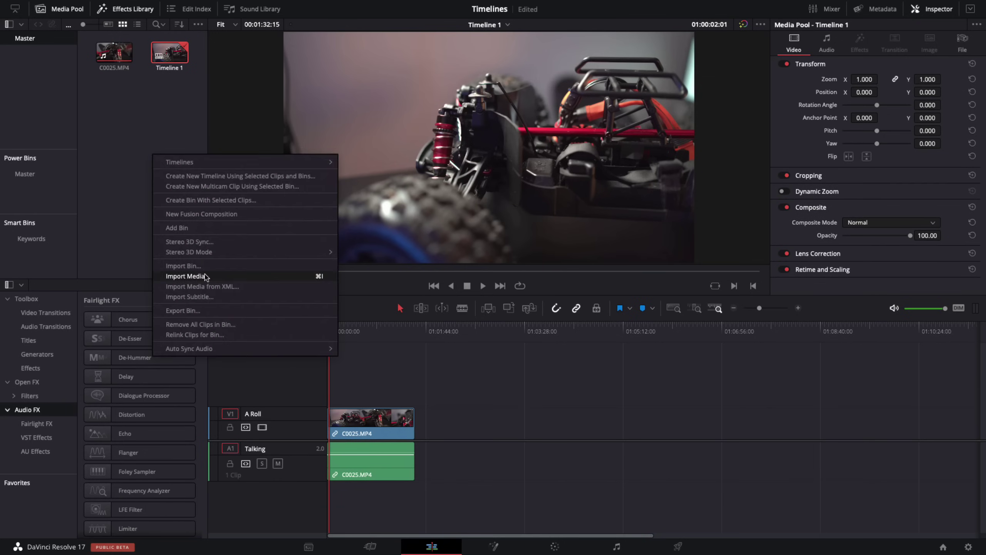
pyautogui.click(186, 276)
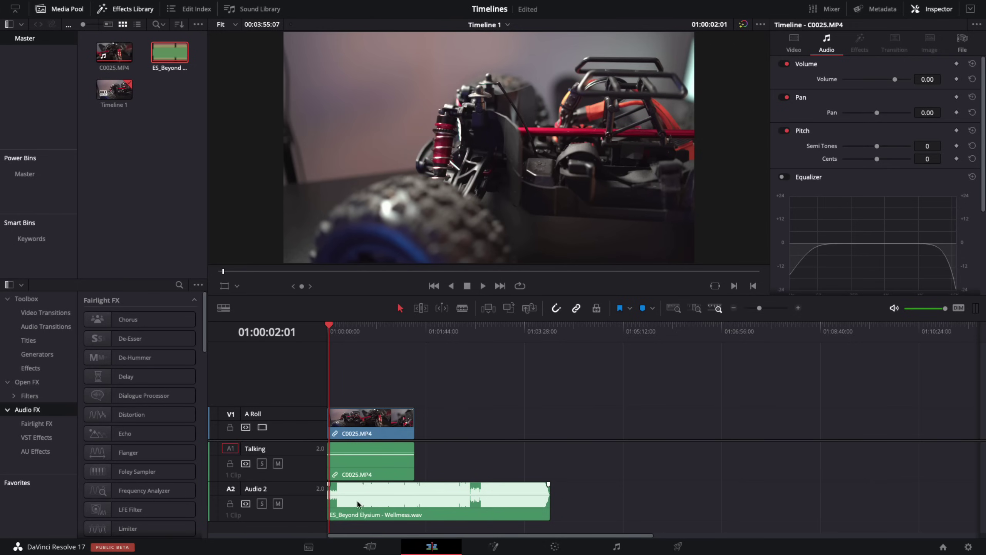
# Step: Split the clips on all tracks at 01:00:34:02 and again at 01:01:06:14
pyautogui.click(332, 331)
pyautogui.moveTo(334, 331); pyautogui.dragTo(360, 330)
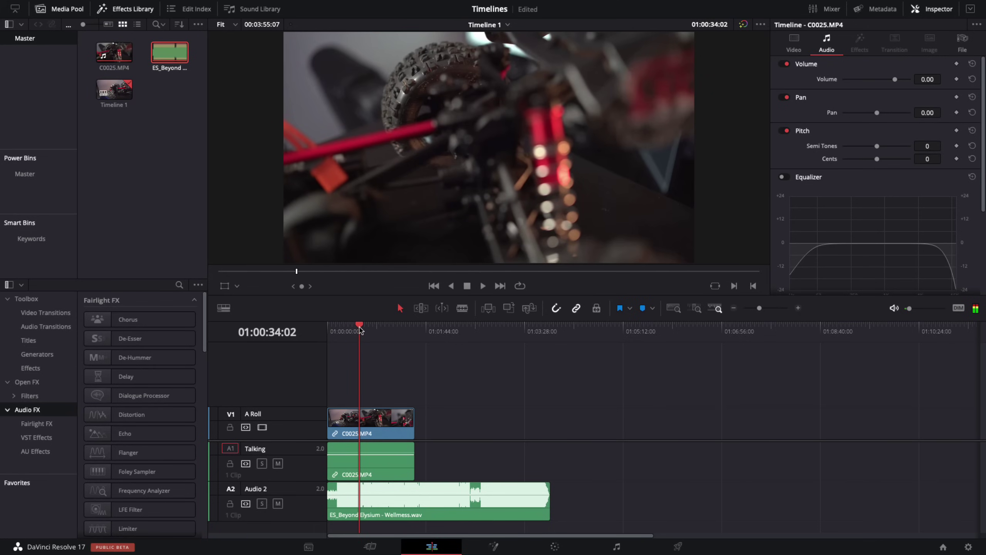
pyautogui.hotkey('ctrl', 'b')
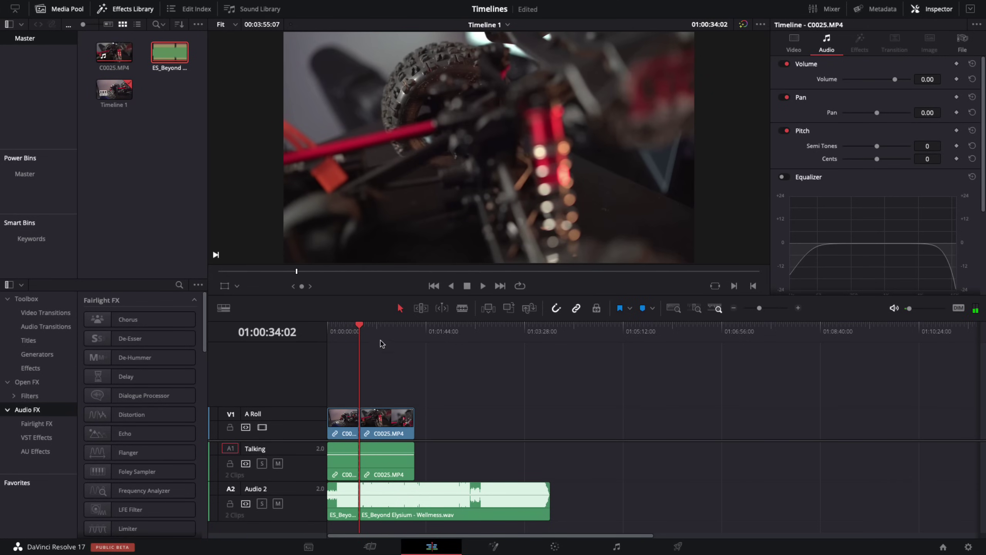
pyautogui.click(381, 330)
pyautogui.moveTo(384, 332); pyautogui.dragTo(386, 331)
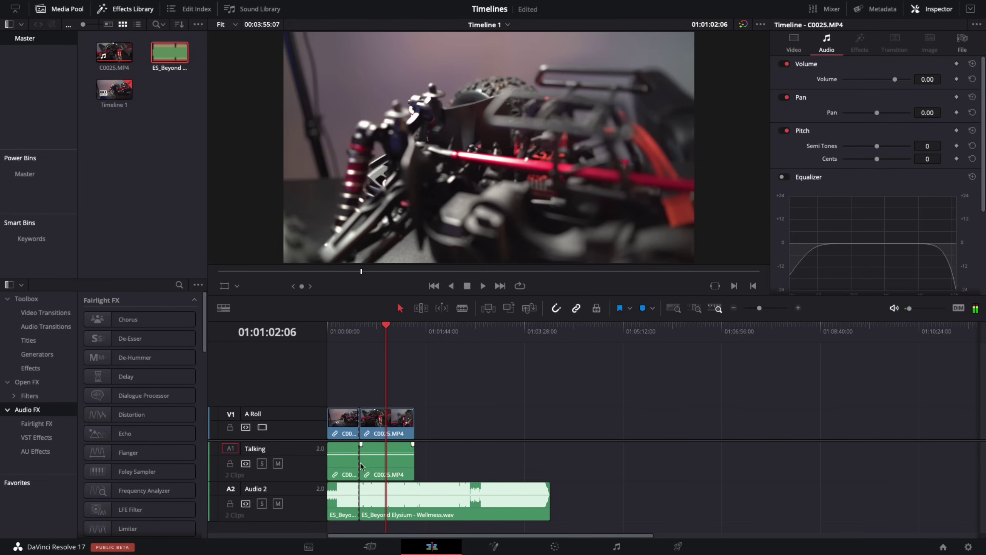
pyautogui.moveTo(381, 332); pyautogui.dragTo(390, 332)
pyautogui.hotkey('ctrl', 'b')
# Step: Ripple delete the middle section of the A Roll clip, then undo the deletion and both splits
pyautogui.click(375, 420)
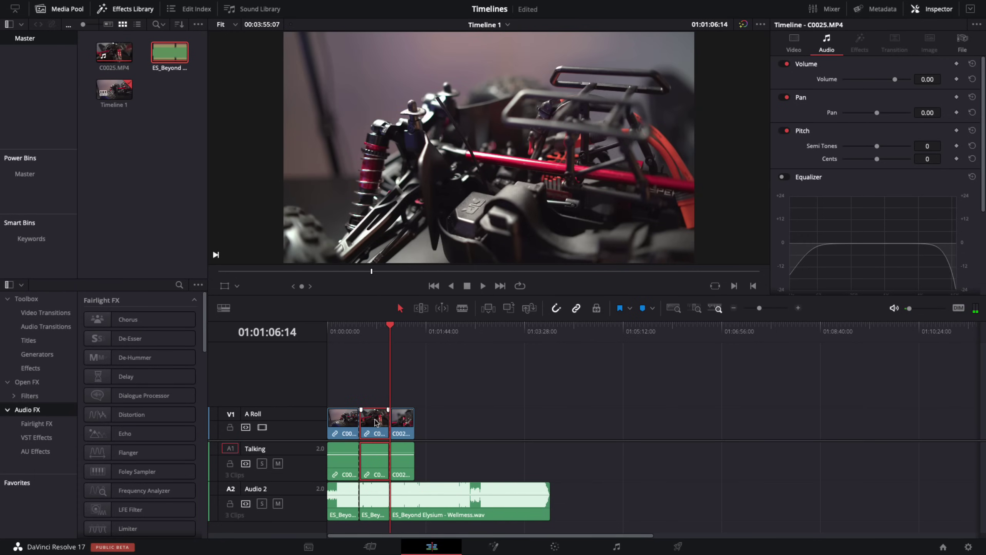
pyautogui.hotkey('shift', 'BackSpace')
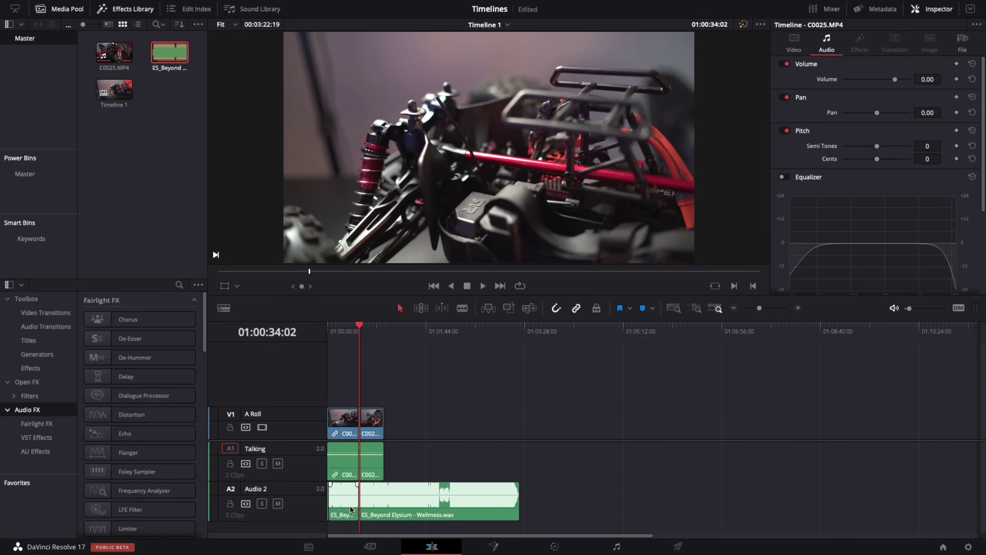
pyautogui.hotkey('ctrl', 'z')
pyautogui.hotkey('ctrl', 'z')
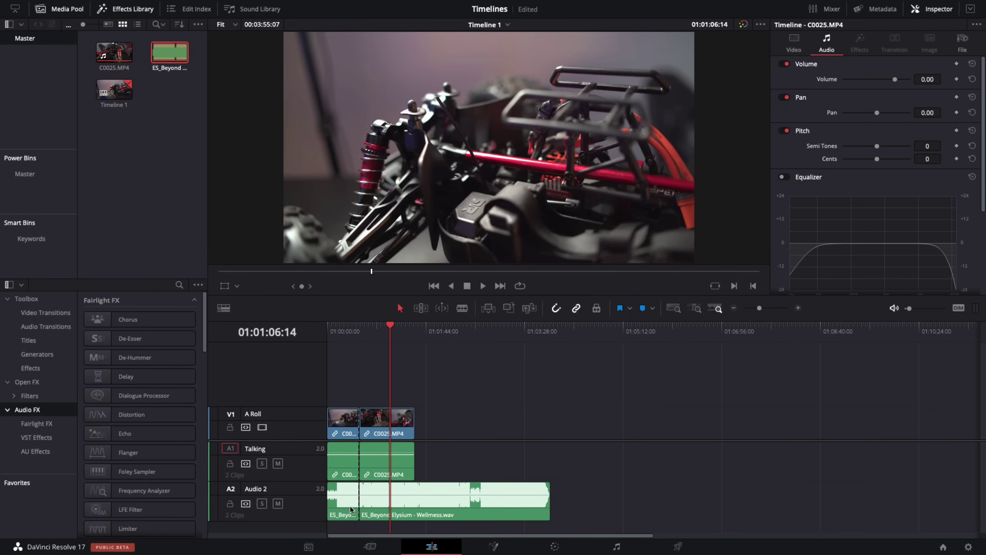
pyautogui.hotkey('ctrl', 'z')
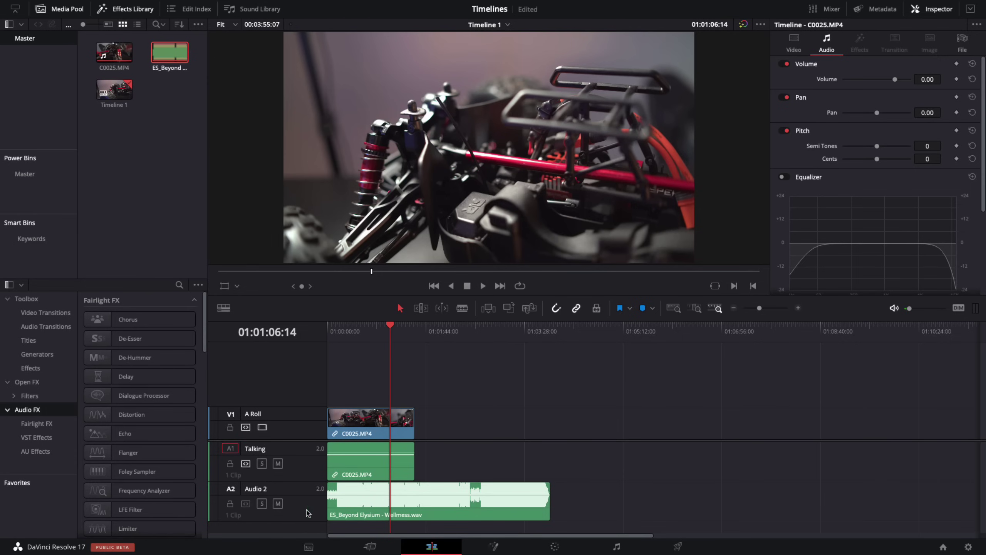
# Step: With auto track selection off for Audio 2, split the A Roll and Talking clips in the first half and at 01:01:20:03
pyautogui.moveTo(369, 330); pyautogui.dragTo(357, 334)
pyautogui.hotkey('ctrl', 'b')
pyautogui.click(403, 333)
pyautogui.hotkey('ctrl', 'b')
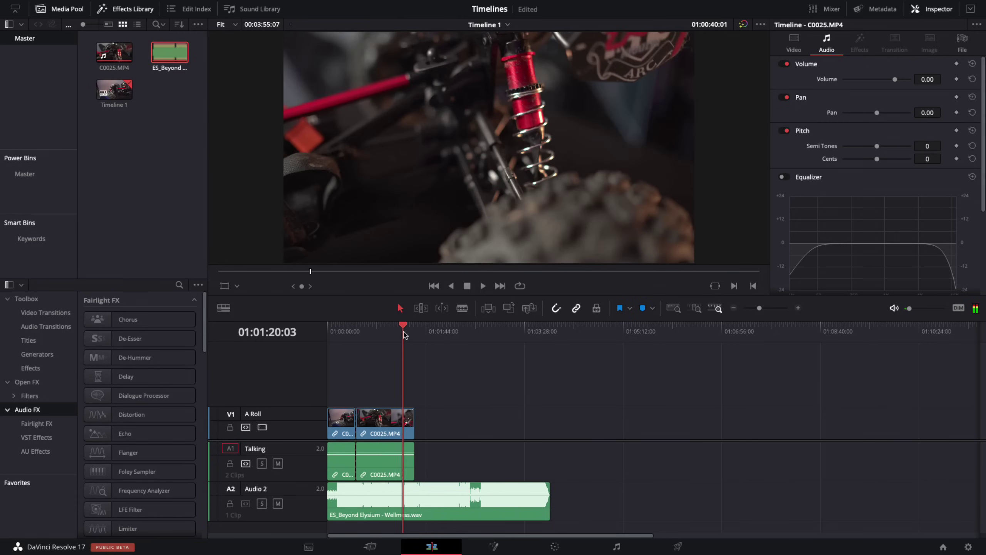
# Step: Ripple delete the middle A Roll section with its linked Talking audio, then undo the deletion
pyautogui.click(342, 334)
pyautogui.moveTo(341, 337); pyautogui.dragTo(340, 337)
pyautogui.click(381, 422)
pyautogui.press('Delete')
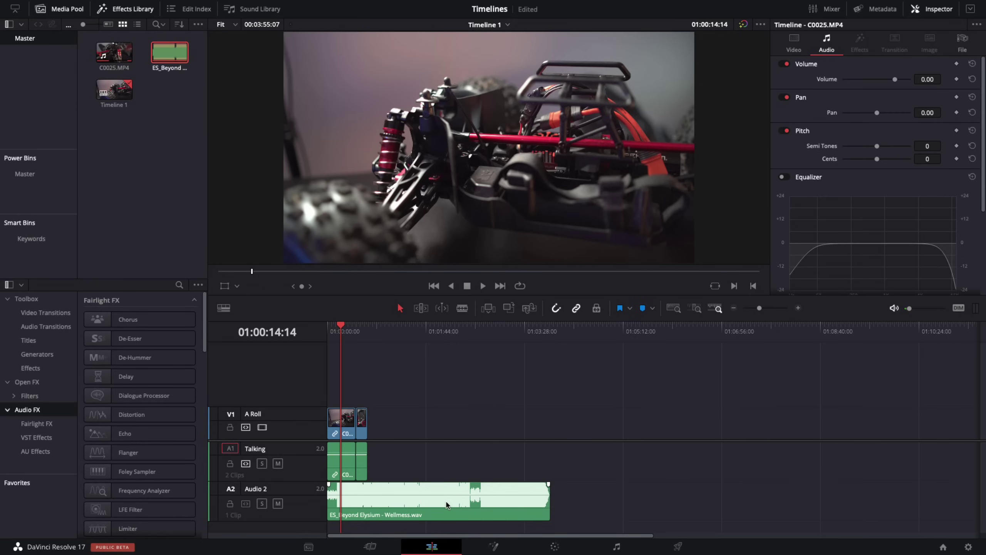
pyautogui.hotkey('ctrl', 'z')
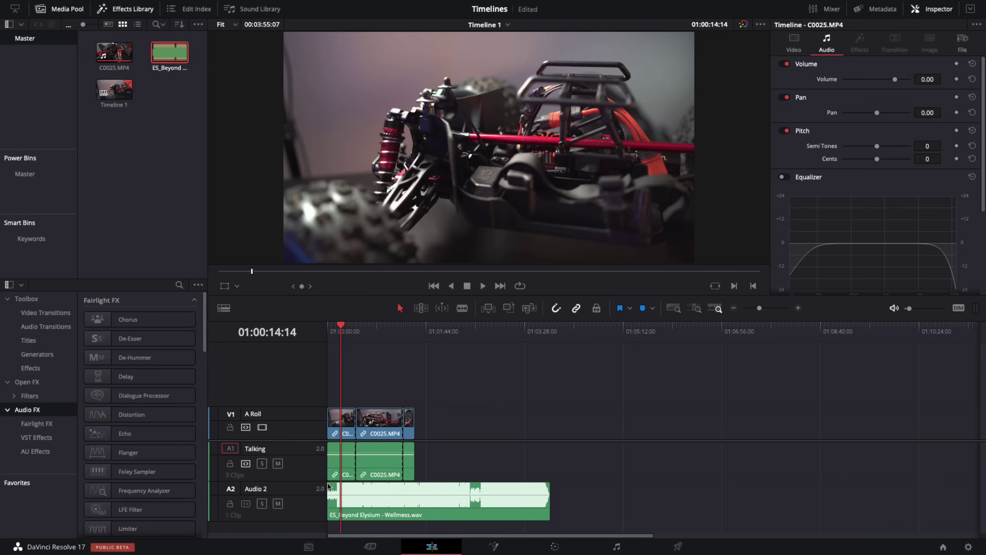
# Step: Select the music clip on Audio 2 and try to extend its end
pyautogui.click(382, 503)
pyautogui.moveTo(365, 506)
pyautogui.mouseDown()
pyautogui.moveTo(443, 507)
pyautogui.moveTo(367, 508)
pyautogui.mouseUp()
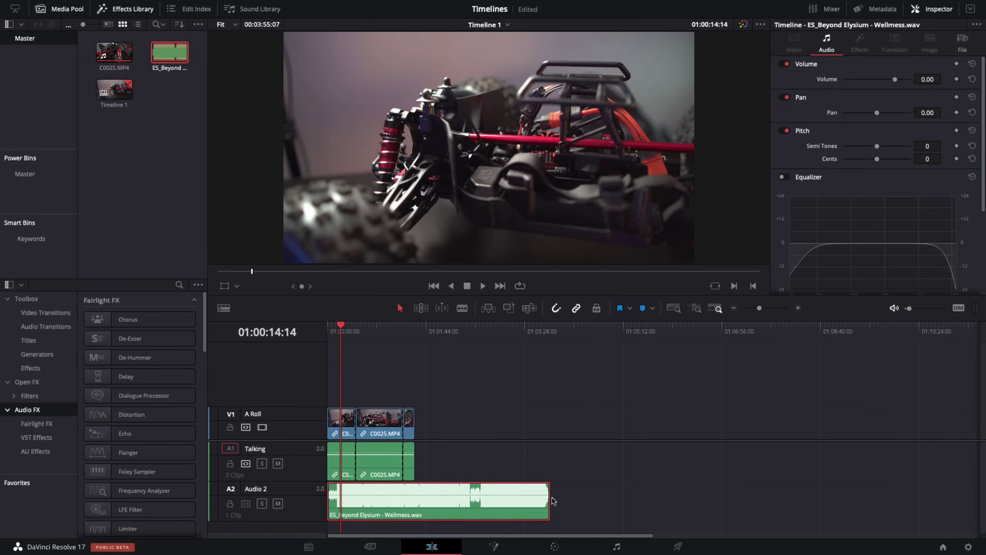
pyautogui.moveTo(549, 497); pyautogui.dragTo(578, 482)
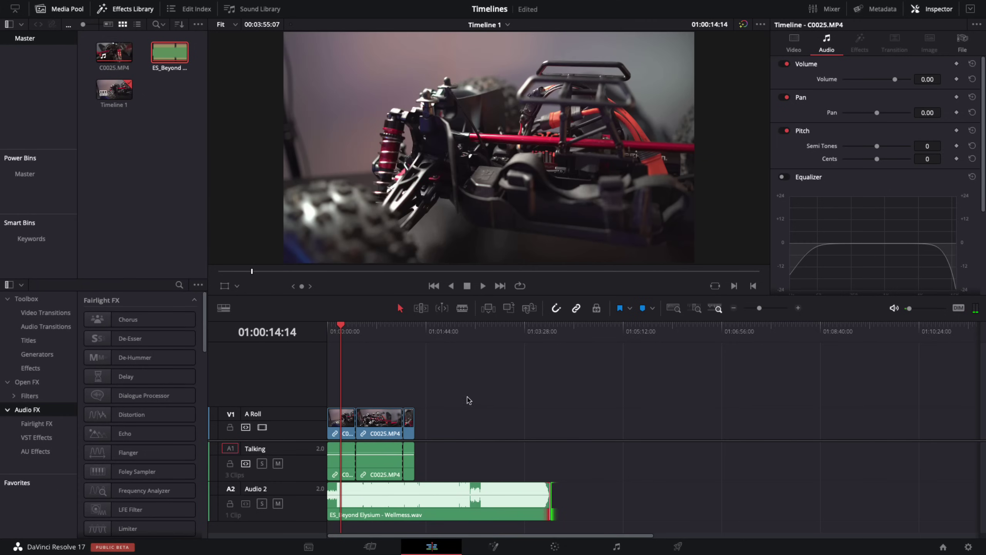
# Step: Disable and re-enable the A Roll video track, then solo the Talking track for a short playback
pyautogui.click(262, 427)
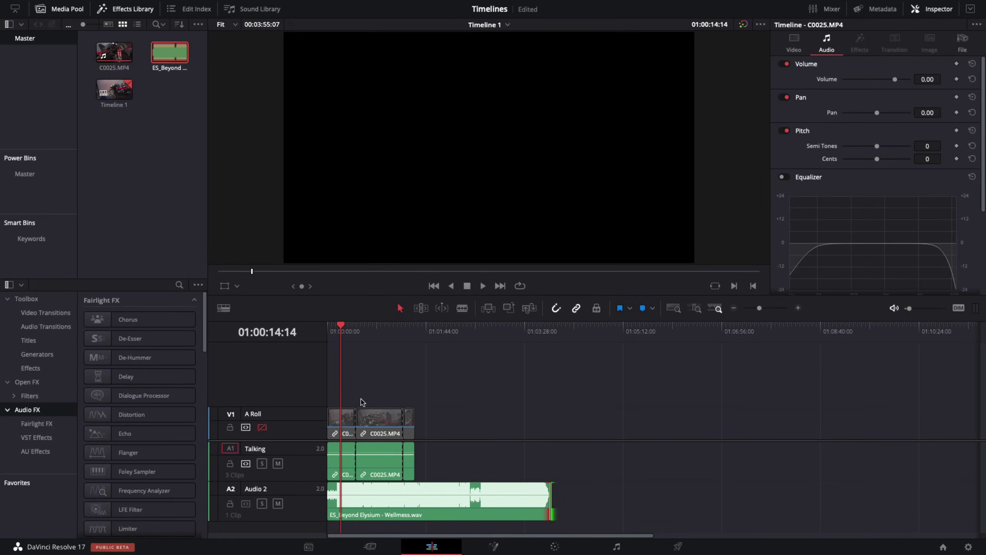
pyautogui.click(262, 426)
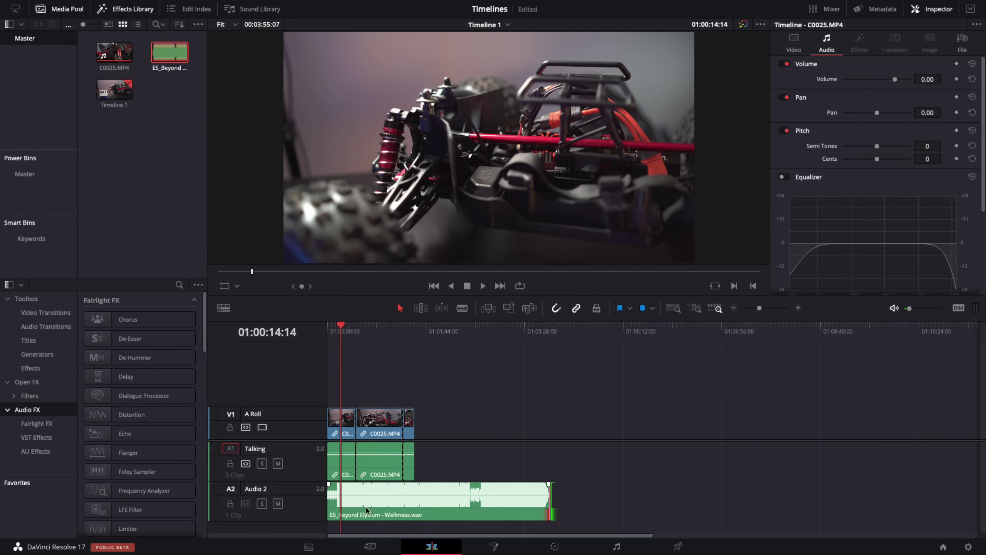
pyautogui.click(262, 463)
pyautogui.press('space')
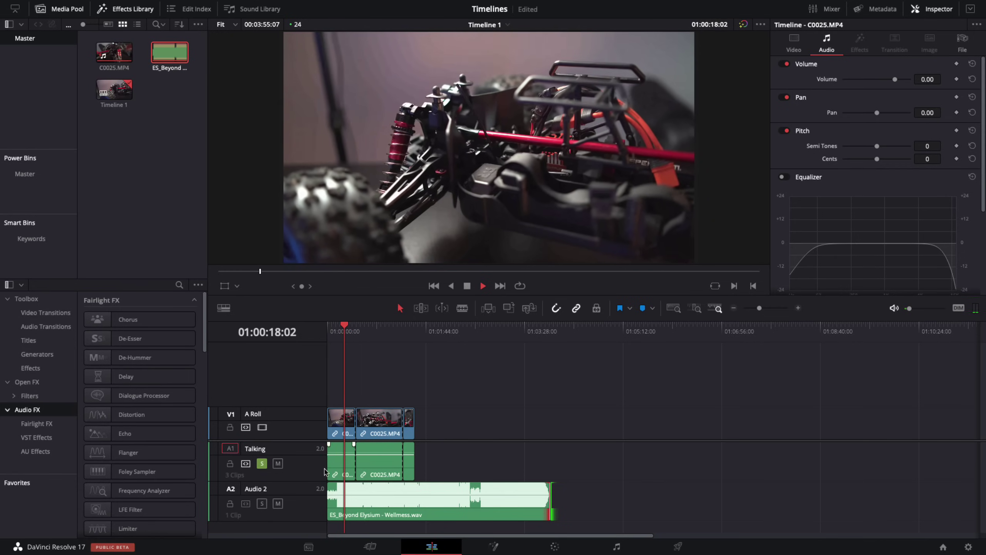
pyautogui.press('space')
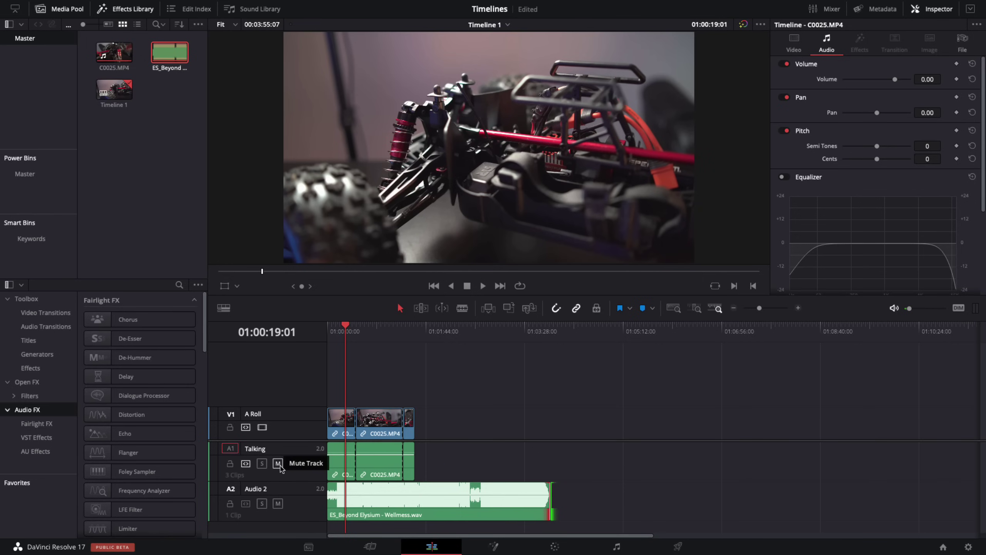
# Step: Try muting the Talking and Audio 2 tracks, then unmute Talking
pyautogui.click(278, 463)
pyautogui.click(278, 503)
pyautogui.click(279, 463)
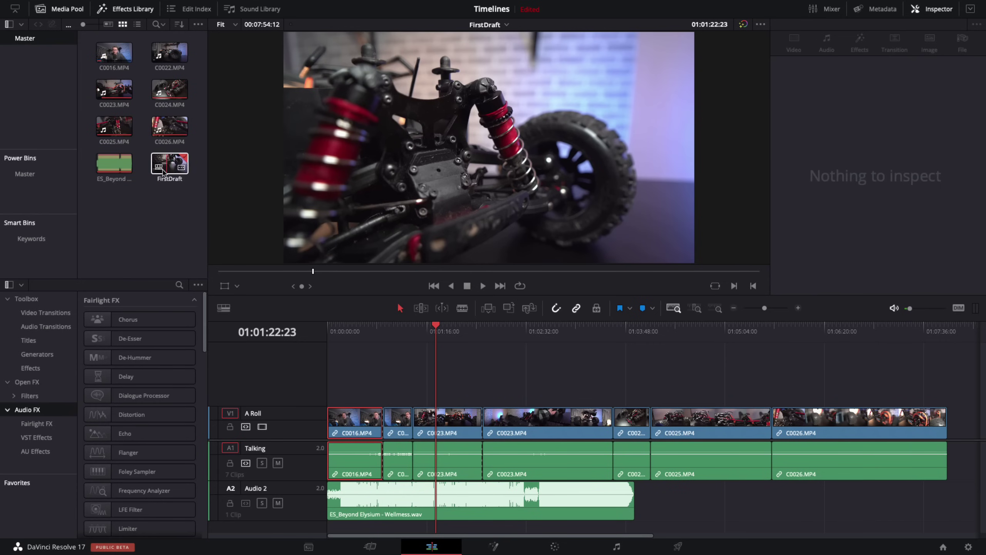
# Step: Scrub through the FirstDraft timeline to review the assembled clips
pyautogui.click(367, 346)
pyautogui.moveTo(379, 334); pyautogui.dragTo(627, 338)
pyautogui.click(427, 333)
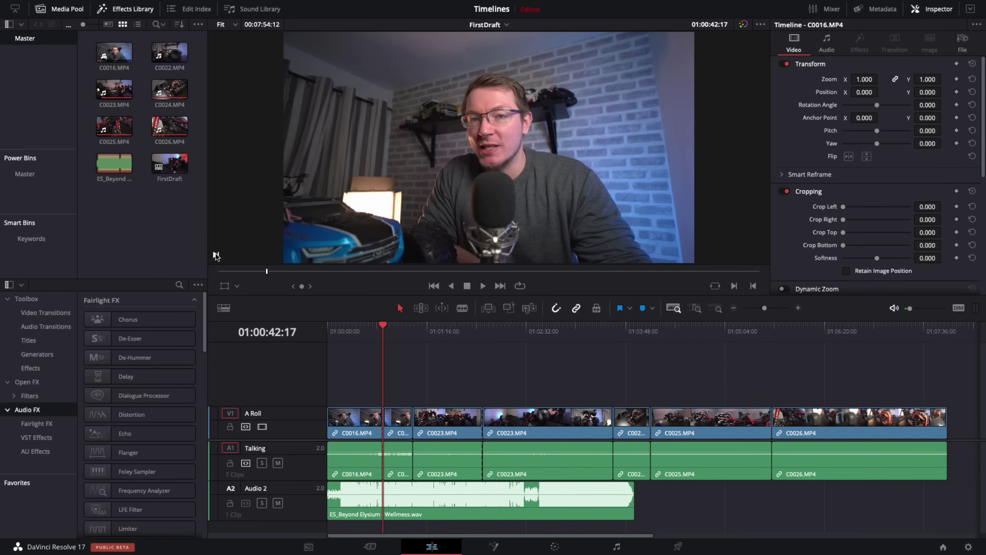
# Step: Duplicate the FirstDraft timeline in the media pool and open FirstDraft copy
pyautogui.click(187, 233)
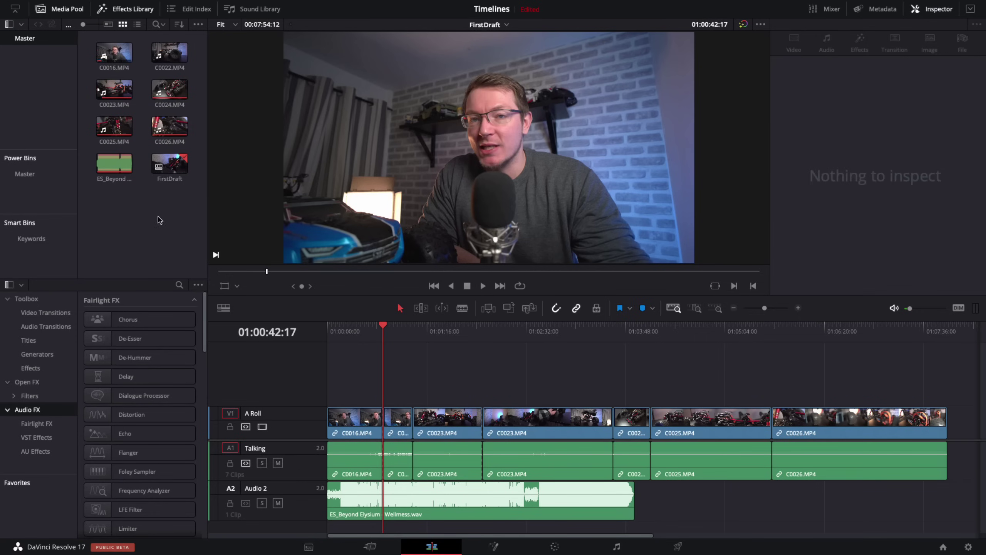
pyautogui.rightClick(168, 167)
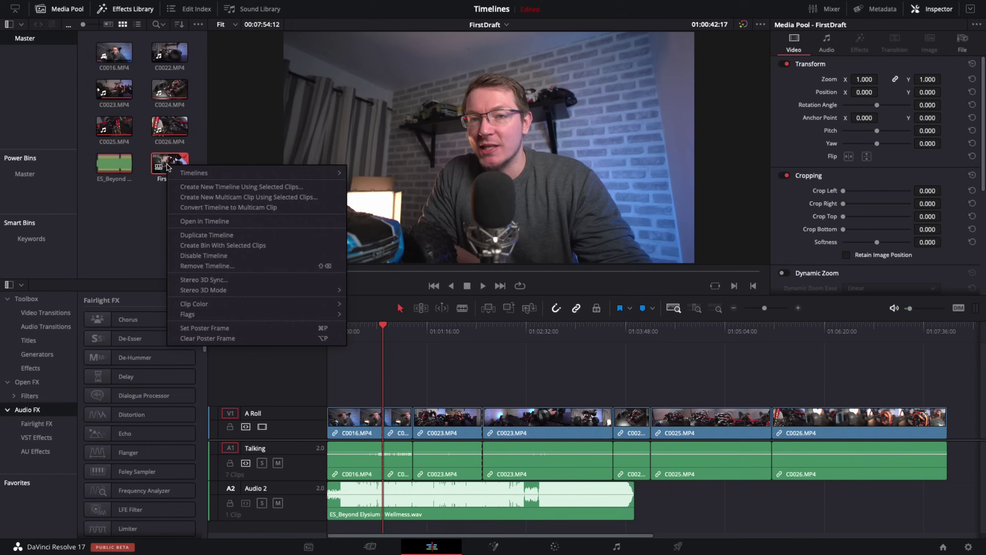
pyautogui.click(201, 235)
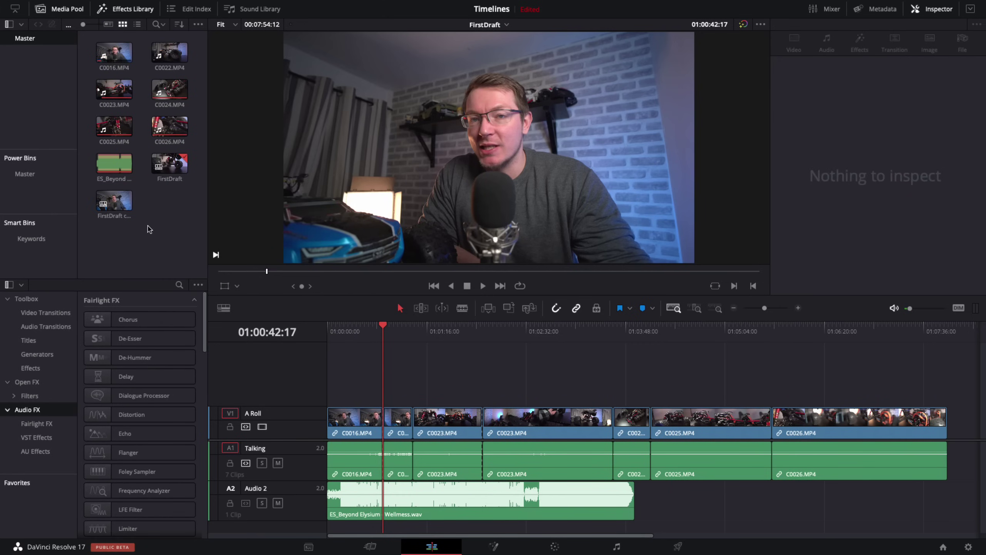
pyautogui.doubleClick(116, 202)
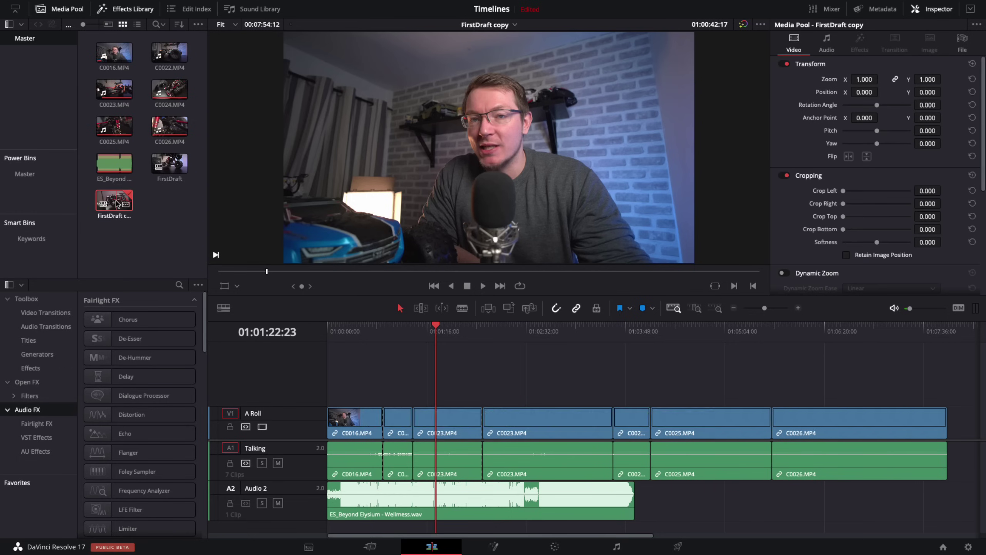
# Step: Delete the longer C0023.MP4 clip and the second C0016.MP4 clip from FirstDraft copy, leaving gaps
pyautogui.click(519, 434)
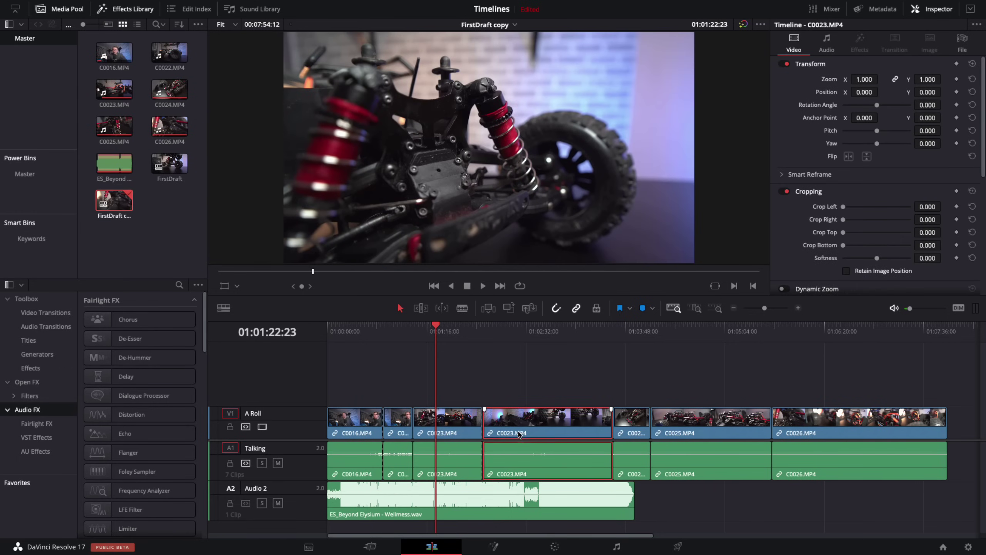
pyautogui.press('BackSpace')
pyautogui.click(402, 428)
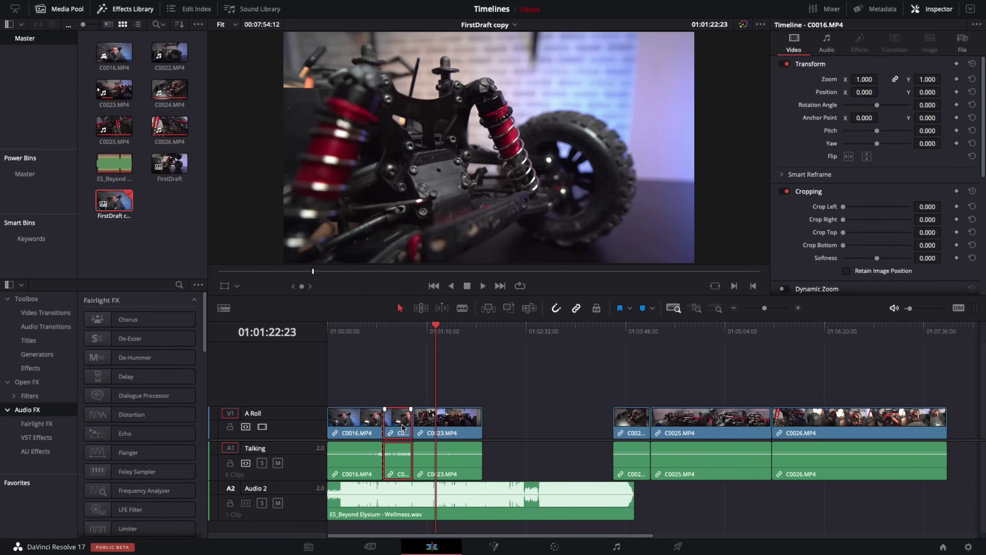
pyautogui.press('BackSpace')
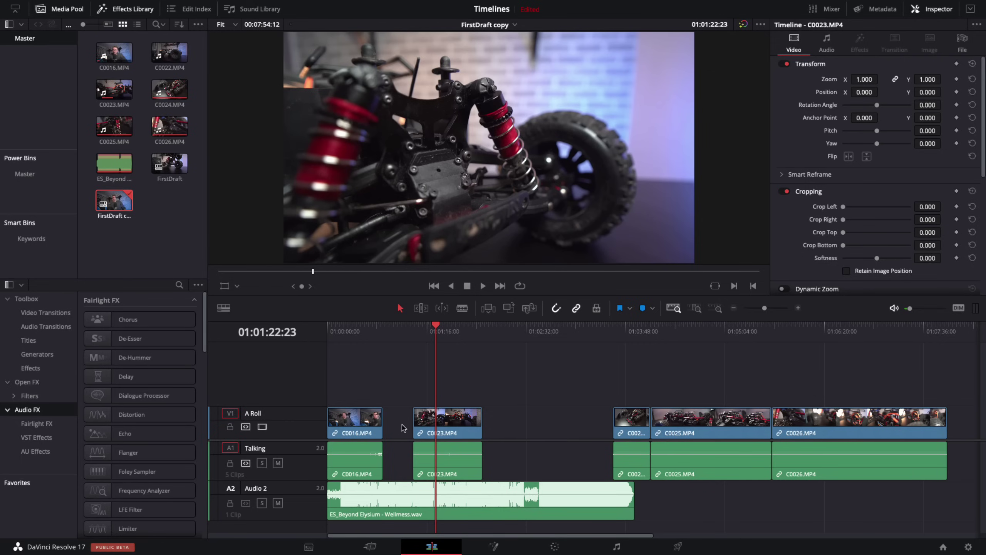
# Step: Reopen the original FirstDraft timeline, then switch over to FirstDraft copy
pyautogui.click(170, 236)
pyautogui.doubleClick(168, 166)
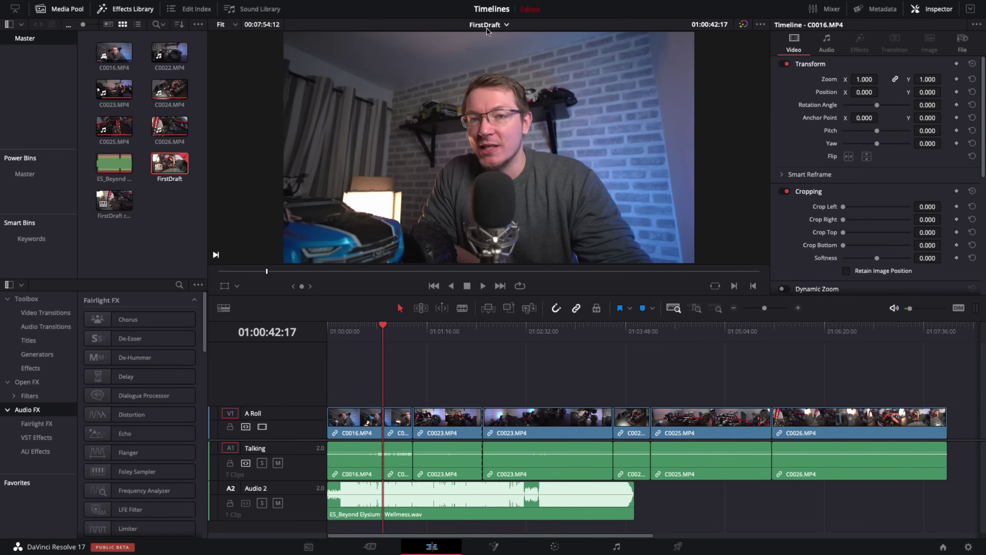
pyautogui.click(507, 25)
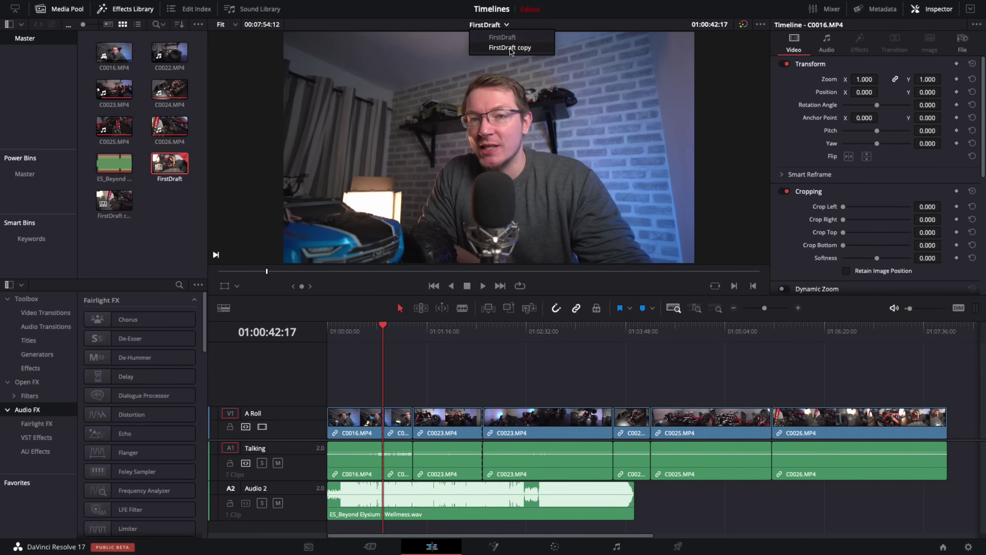
pyautogui.click(510, 48)
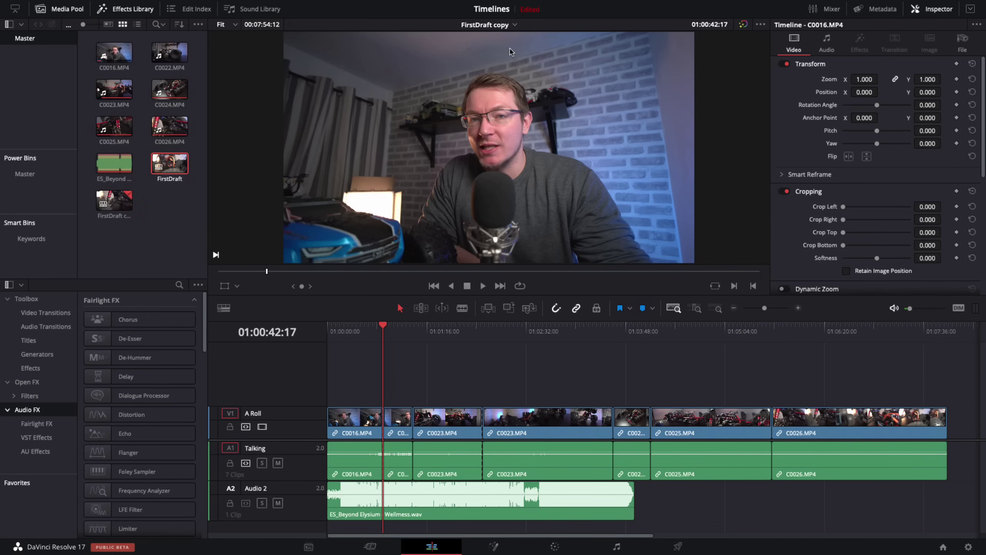
# Step: Turn on tabbed timelines, add an empty timeline tab, and list the timelines available for it
pyautogui.click(224, 309)
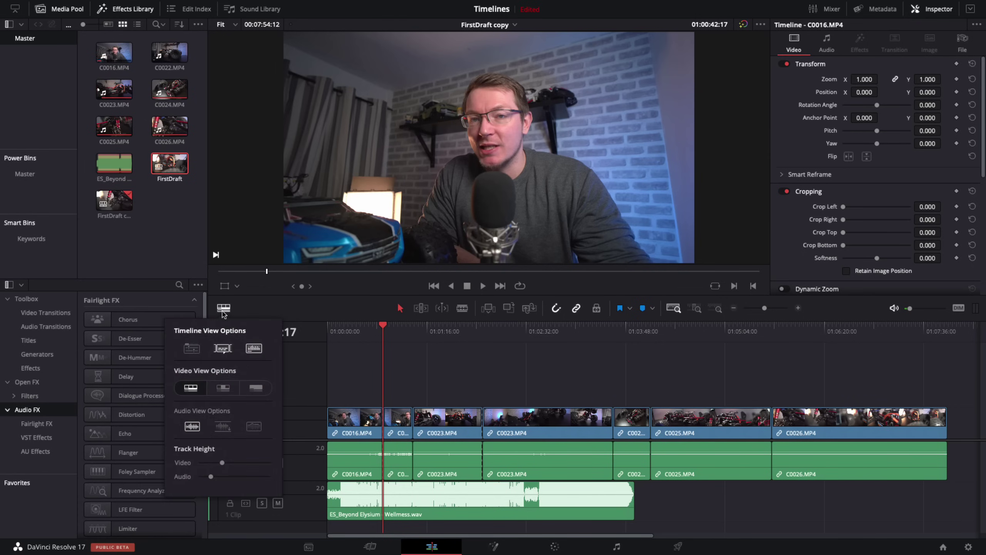
pyautogui.click(193, 349)
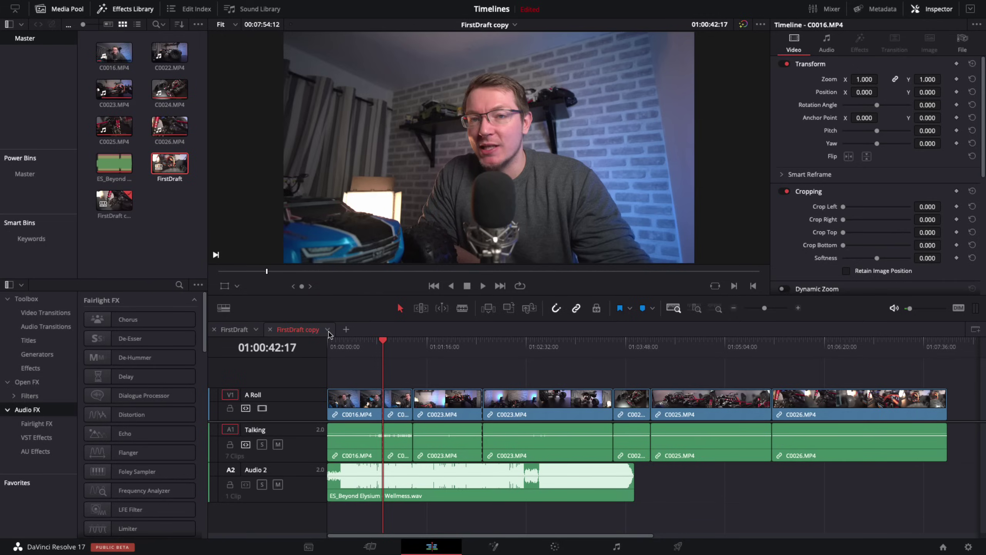
pyautogui.click(346, 329)
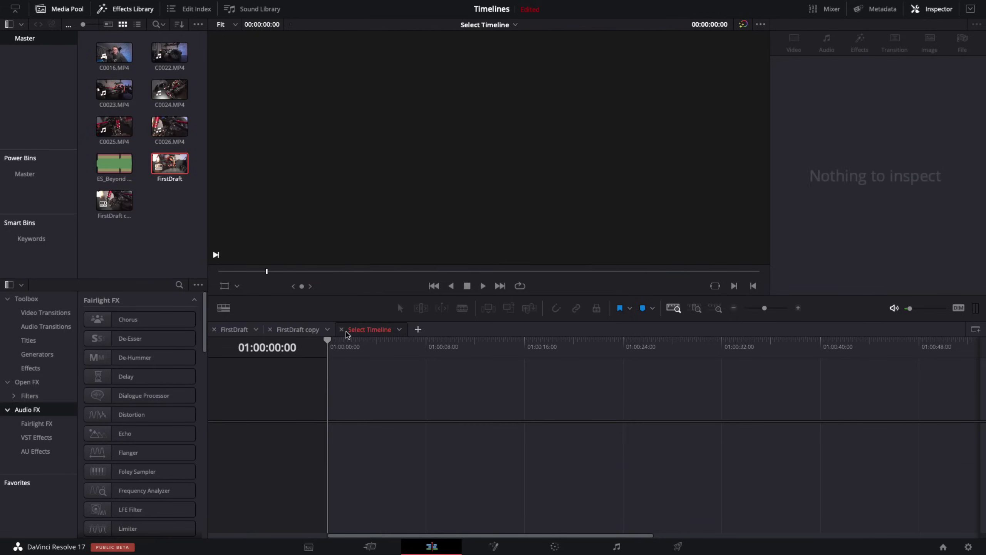
pyautogui.click(397, 330)
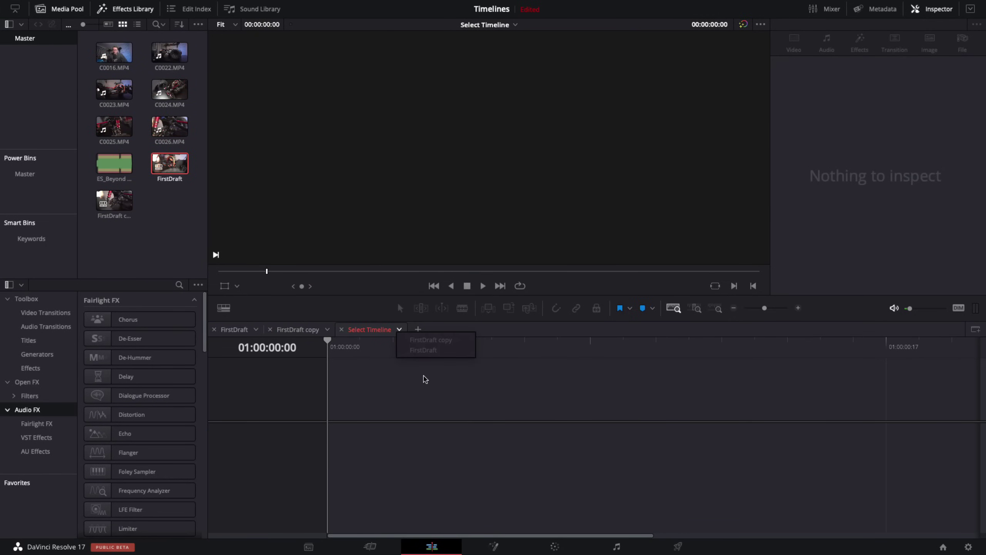
# Step: Delete the first C0023.MP4 clip from FirstDraft copy, leaving a gap, and switch to FirstDraft and back to compare the versions
pyautogui.click(298, 331)
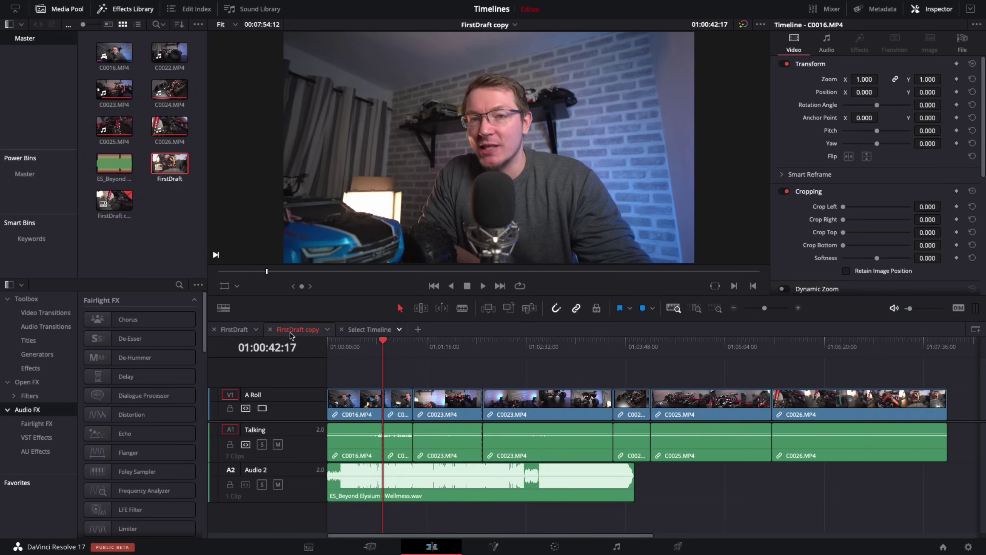
pyautogui.click(427, 412)
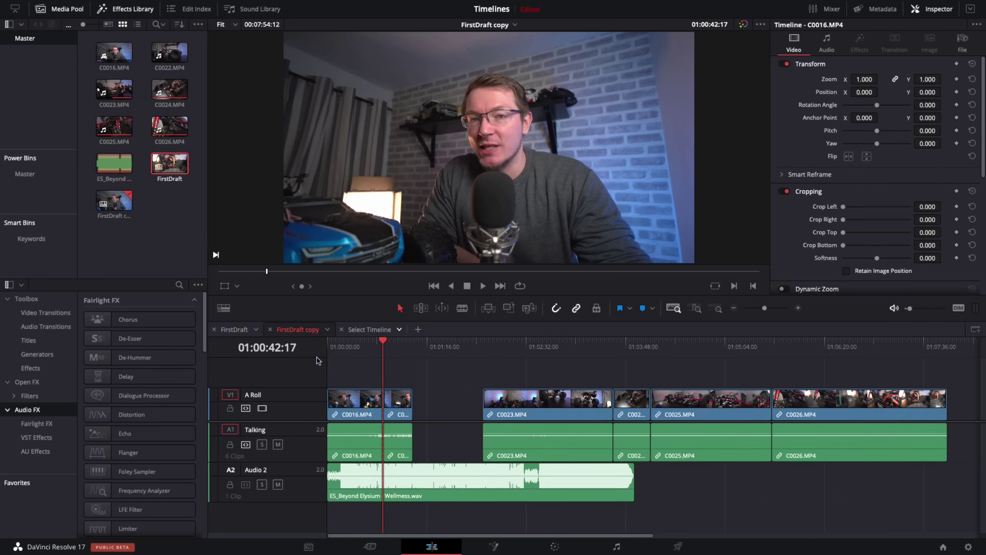
pyautogui.click(234, 330)
pyautogui.click(303, 330)
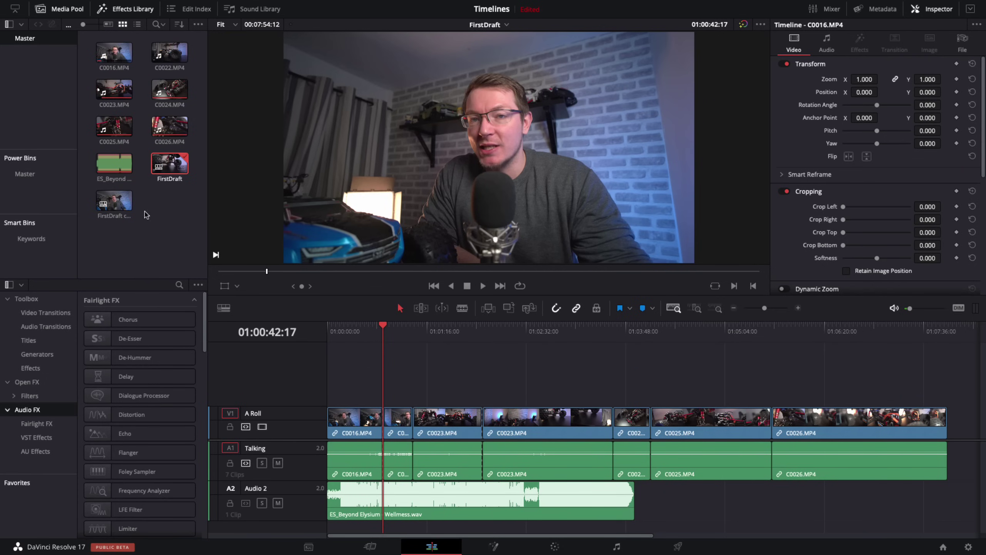
# Step: Remove the FirstDraft copy timeline from the media pool and confirm its deletion
pyautogui.click(112, 201)
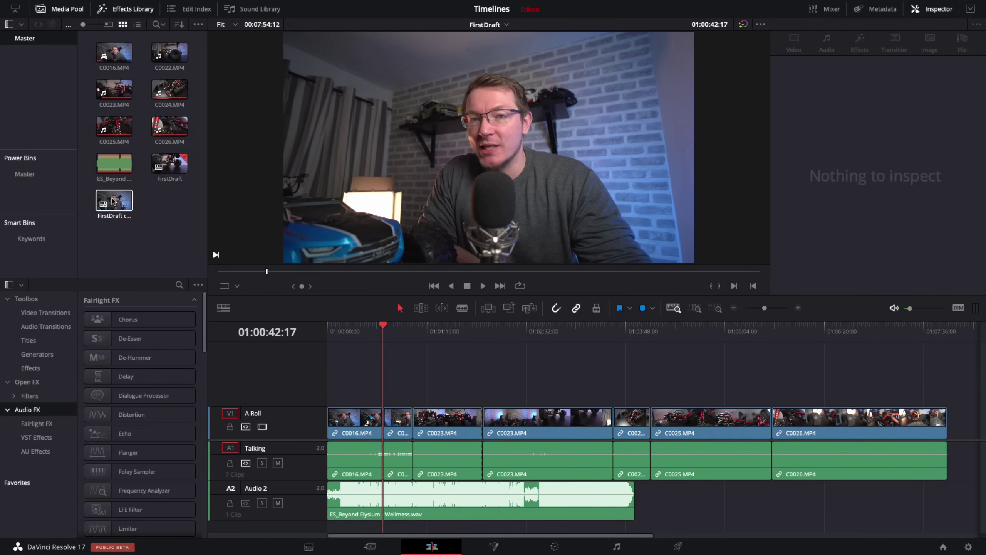
pyautogui.rightClick(113, 202)
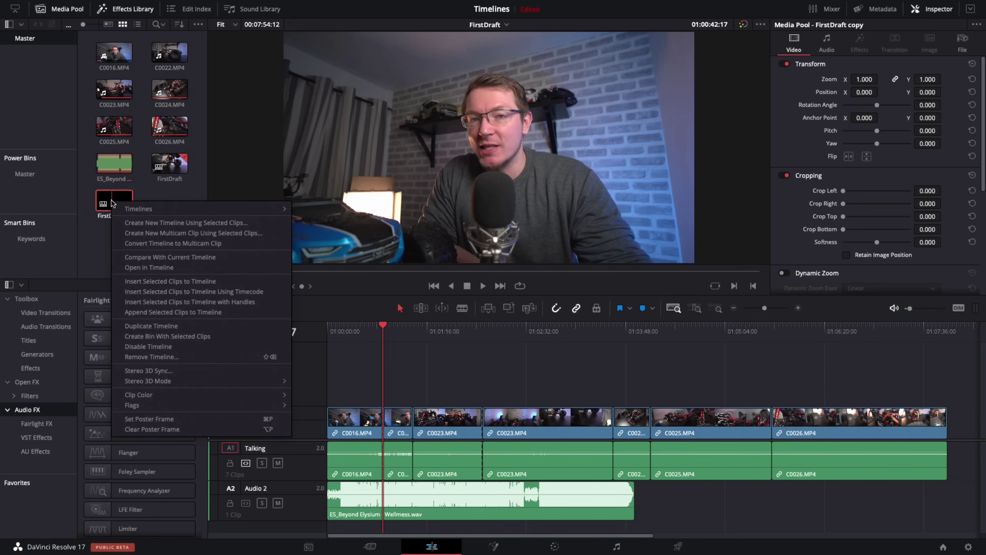
pyautogui.click(152, 357)
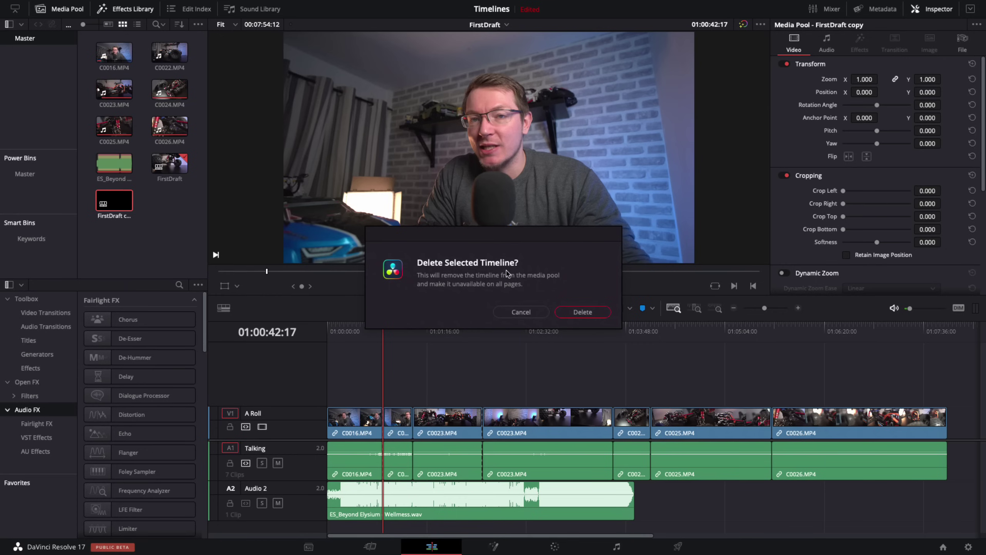
pyautogui.click(583, 312)
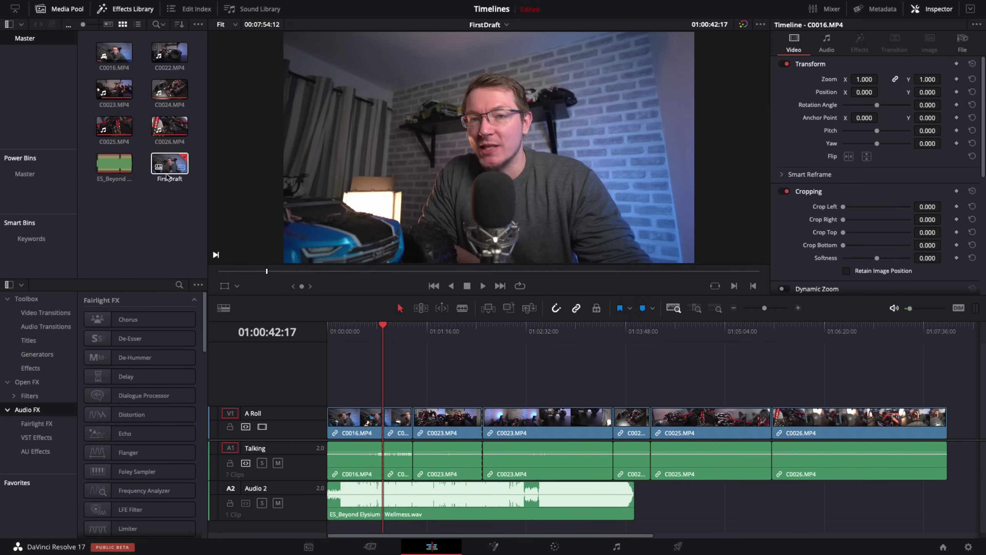